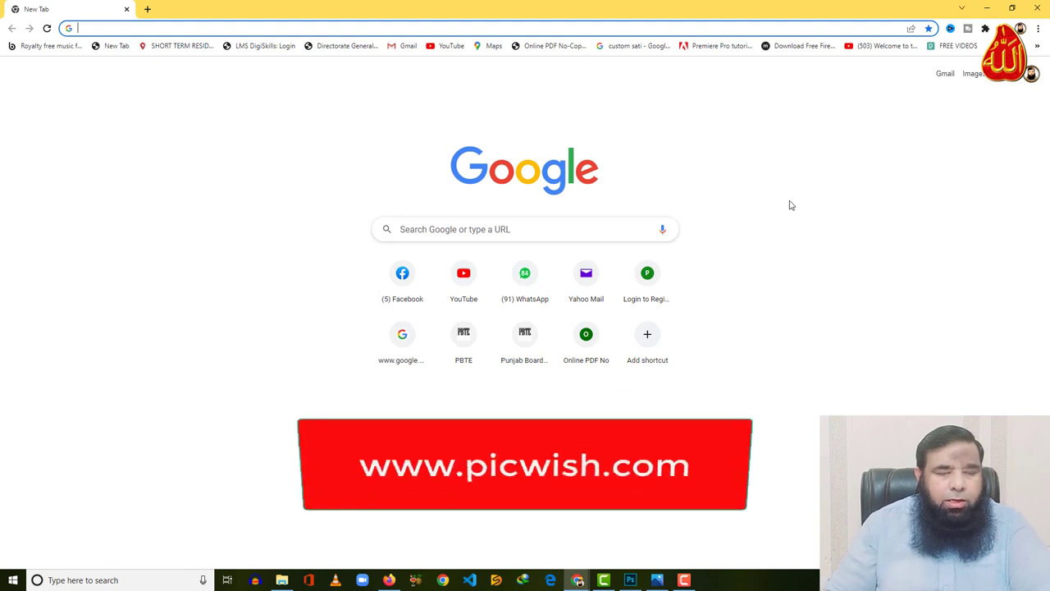
- Search for picwish and open the PicWish background remover site
left_click(520, 233)
type("picwish")
key("Return")
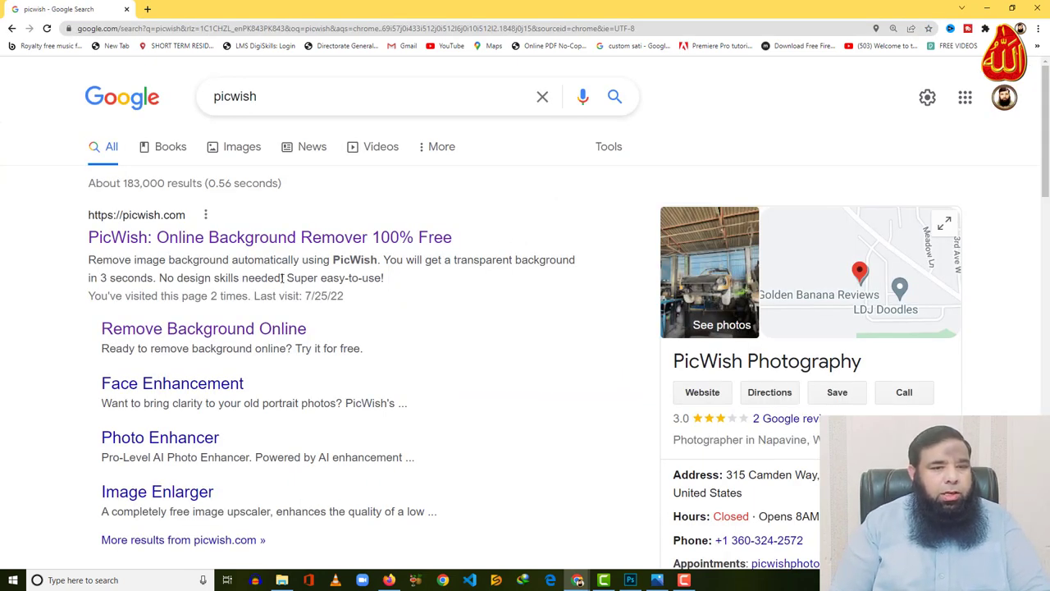
left_click(211, 238)
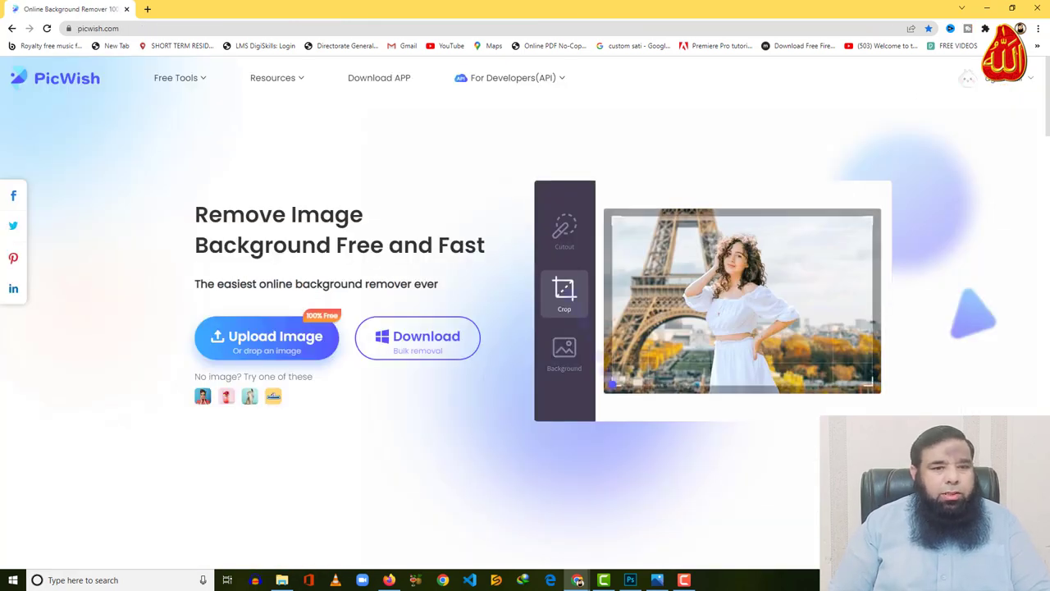
- Upload the NATURE IS THE ART OF GOD logo, download the background-free PNG, and show it in Downloads
left_click(289, 351)
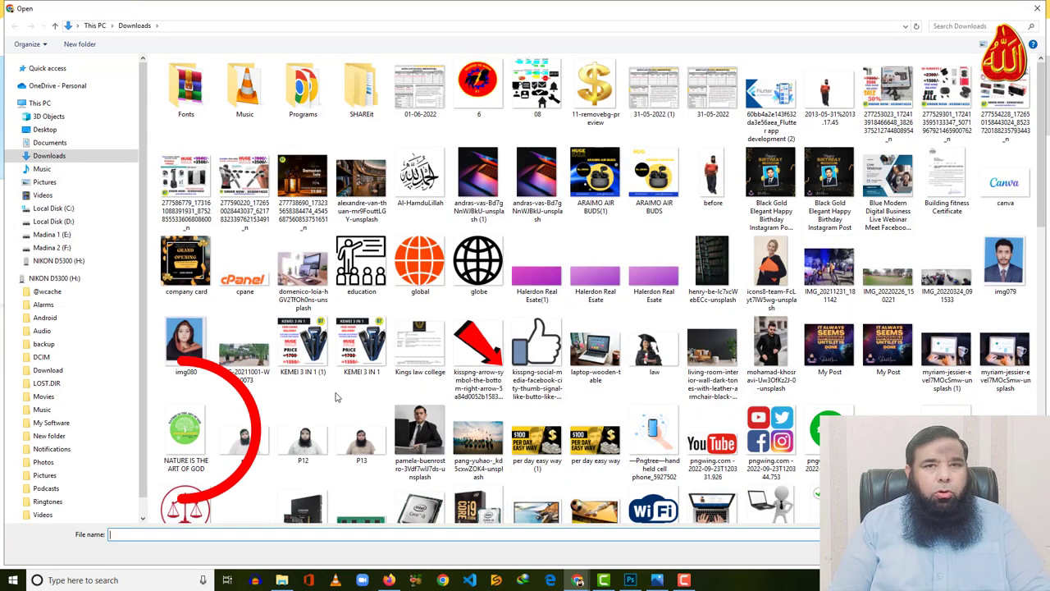
left_click(196, 441)
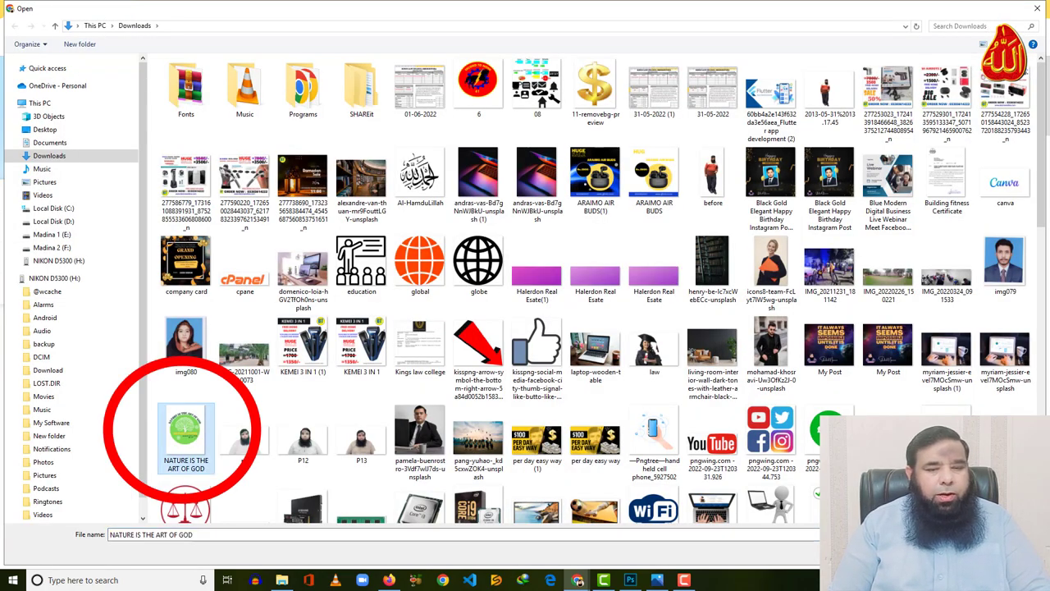
double_click(185, 431)
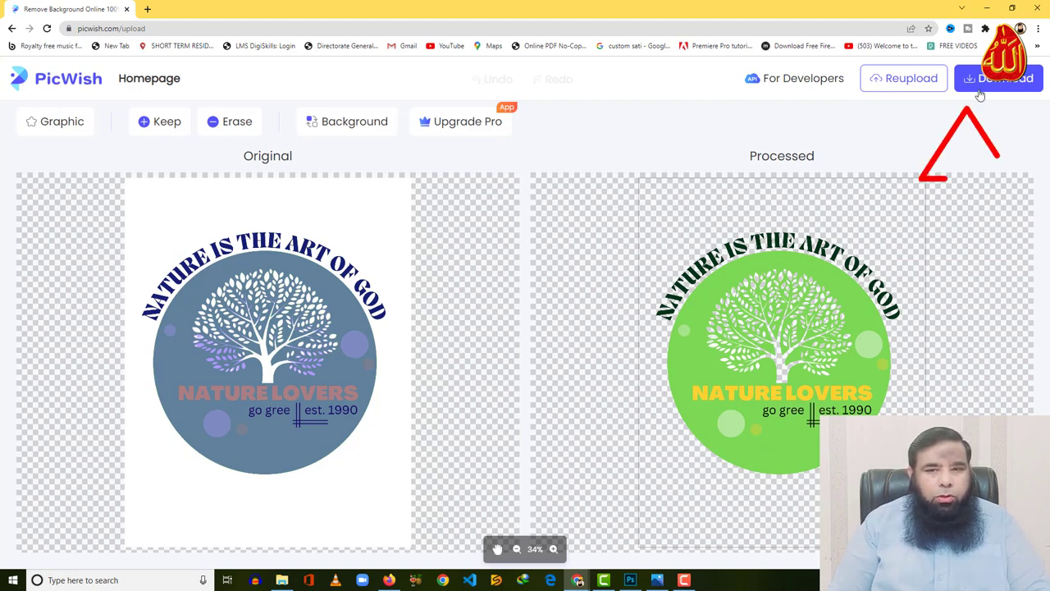
left_click(994, 82)
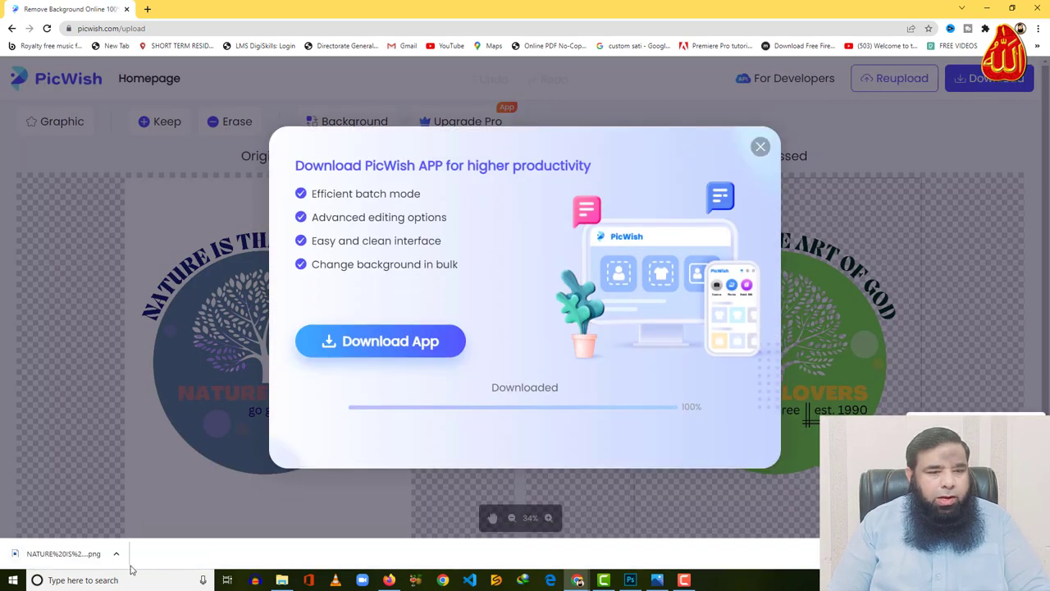
left_click(116, 555)
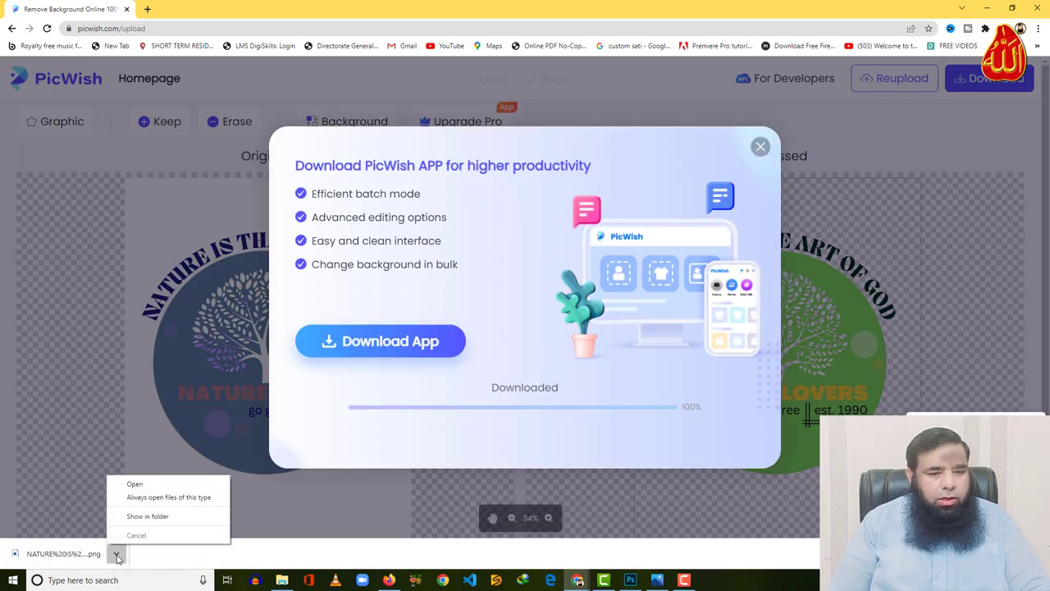
left_click(141, 516)
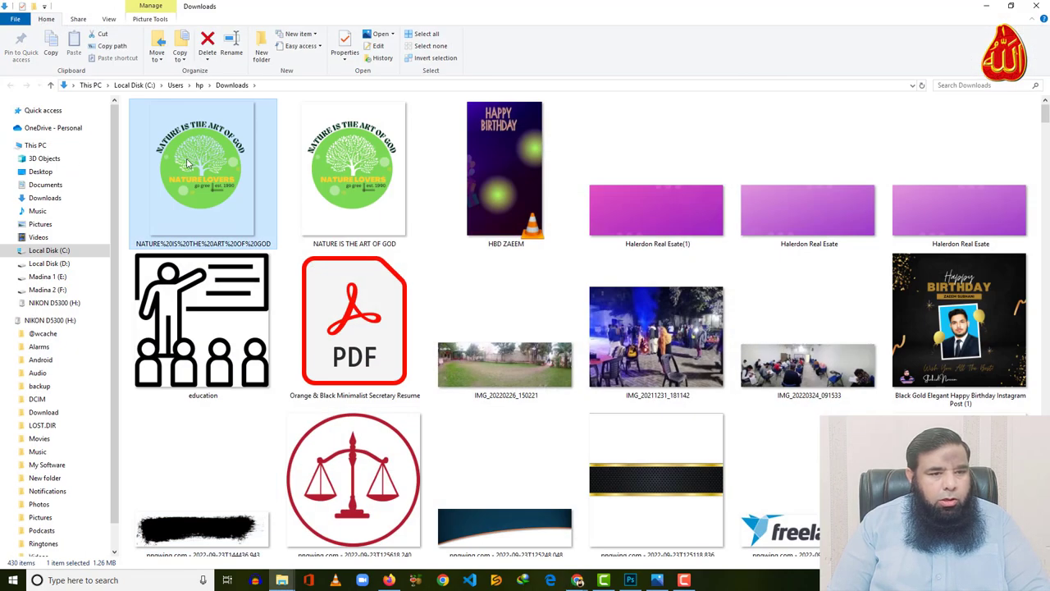
- Copy the background-free logo PNG into the T-Shirt folder on Madina 1 (E:)
right_click(187, 163)
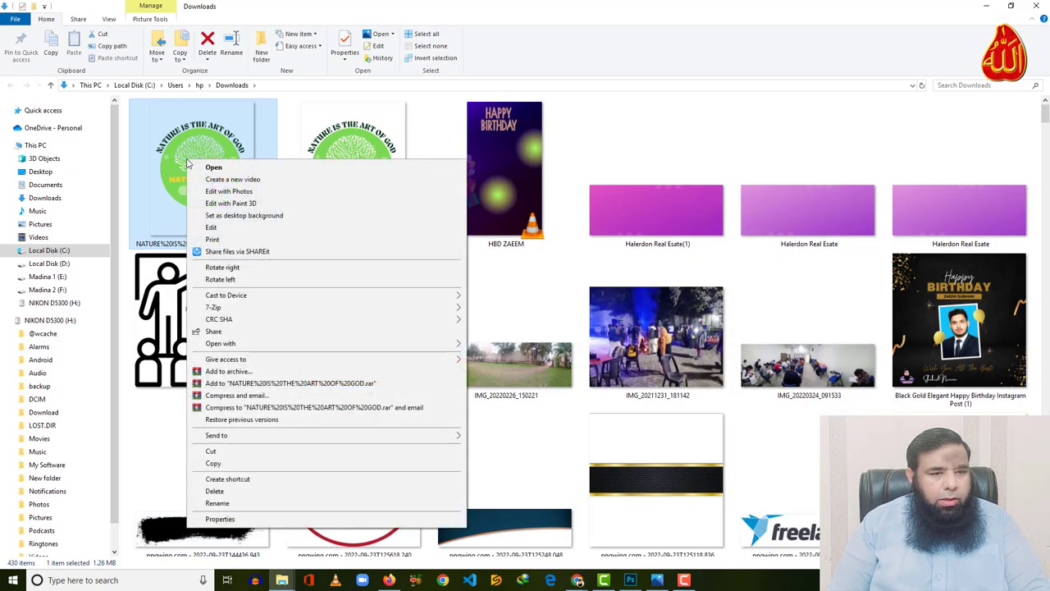
left_click(219, 461)
left_click(64, 279)
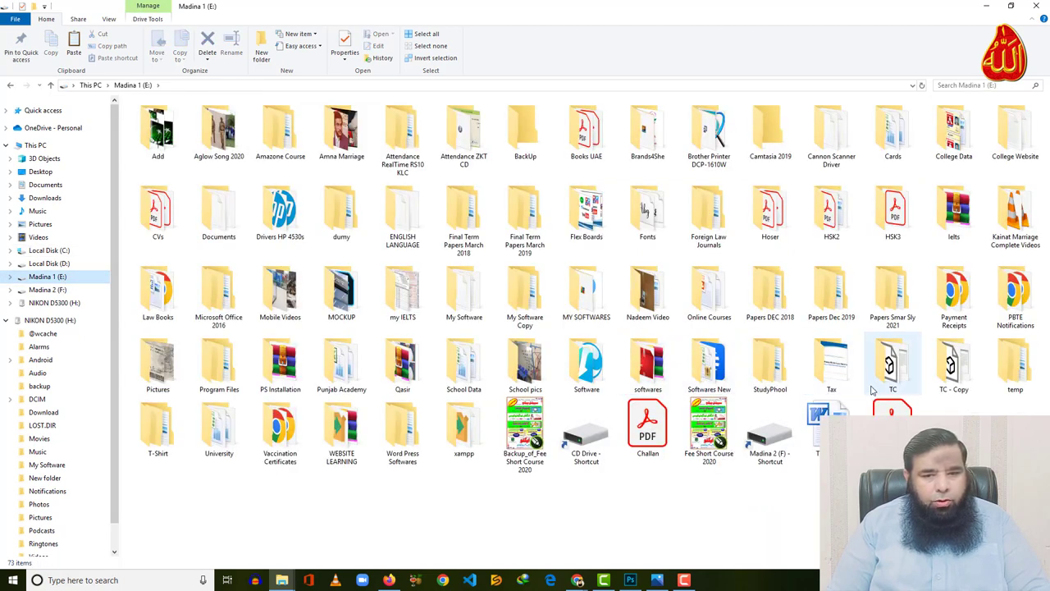
double_click(158, 431)
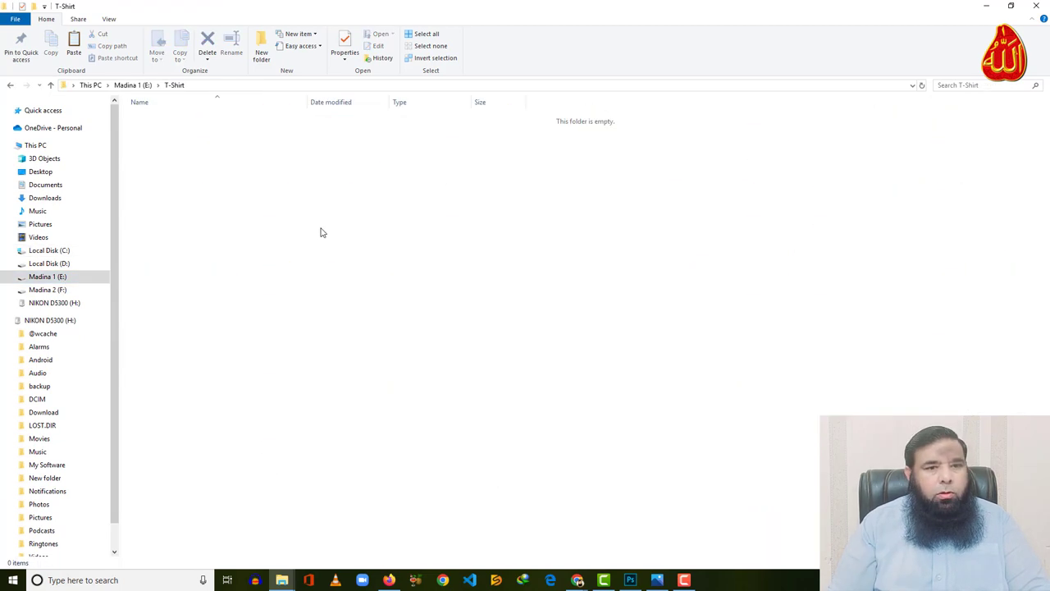
right_click(321, 229)
left_click(346, 304)
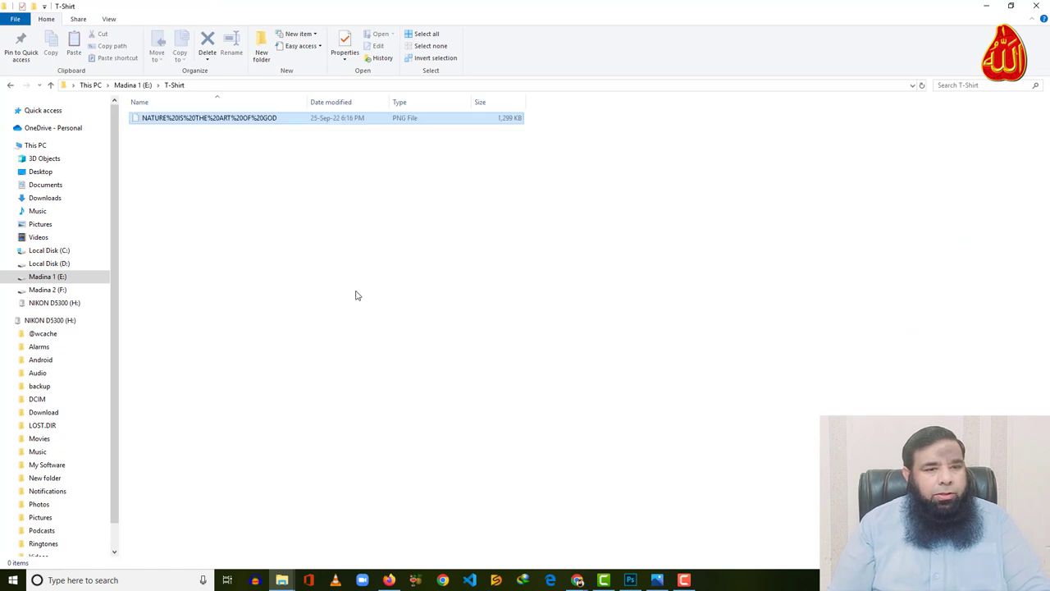
key("alt+Tab")
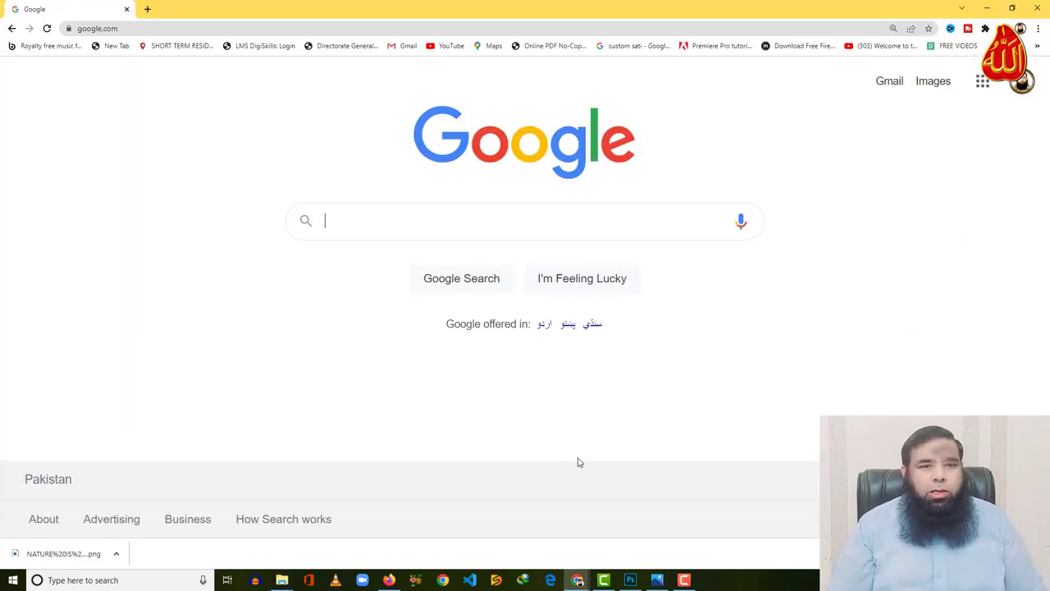
- Go to freepik.com and search for t-shirt mockups
left_click(175, 28)
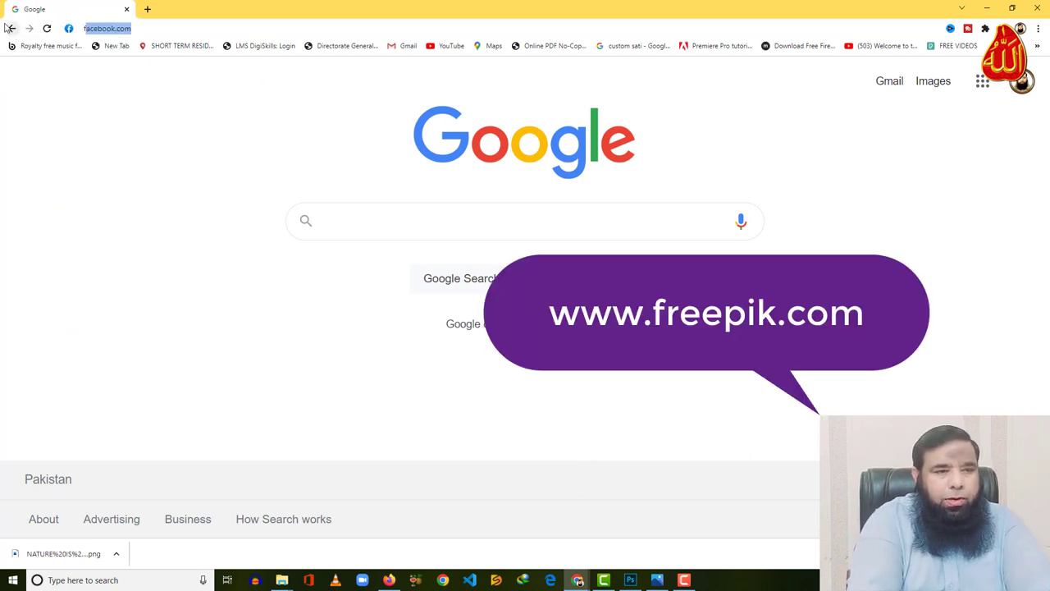
type("freepik")
key("Return")
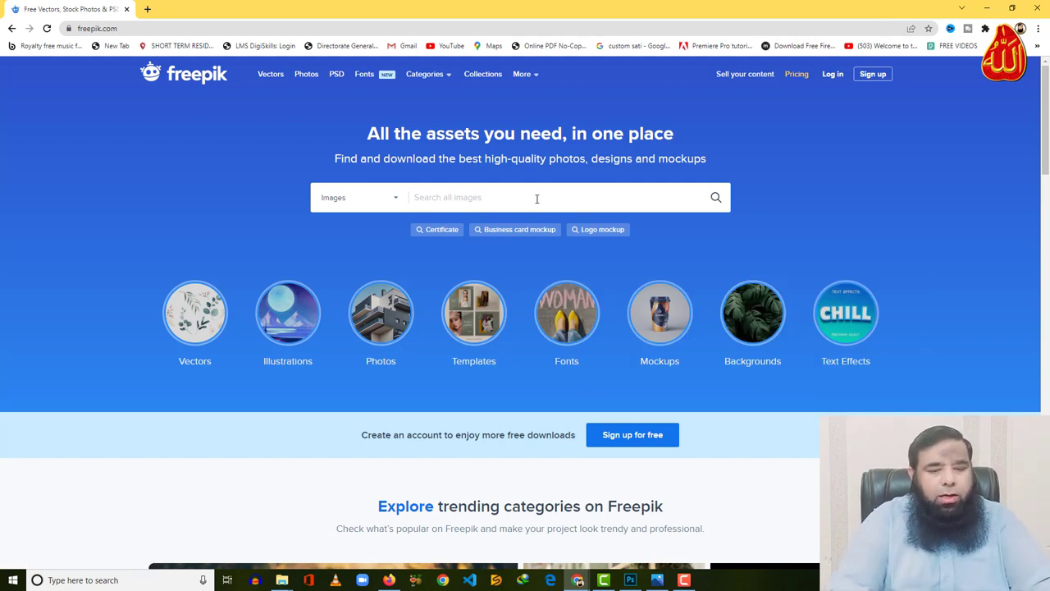
type("t shirt mo")
left_click(375, 227)
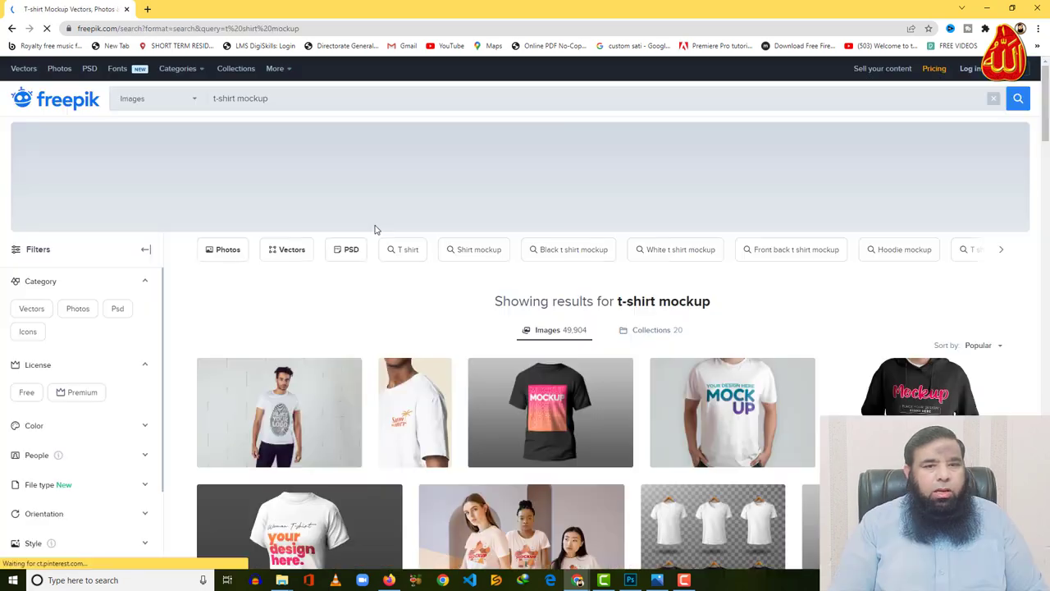
scroll(375, 238, "down", 2)
scroll(375, 252, "down", 3)
scroll(376, 246, "up", 2)
scroll(376, 248, "up", 4)
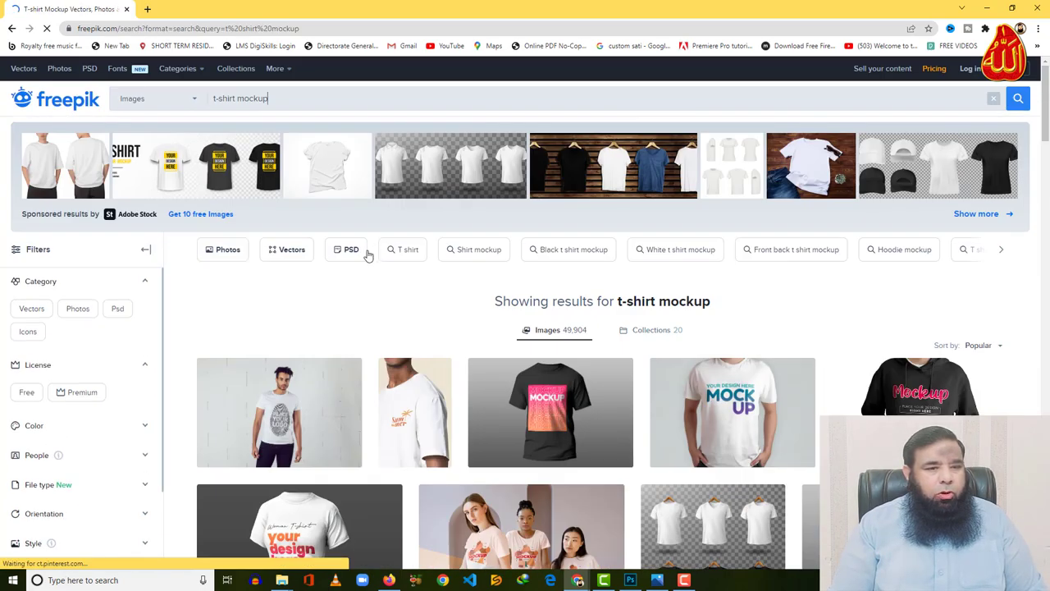
- Filter the results to free images and download the three-women t-shirt mockup
left_click(27, 394)
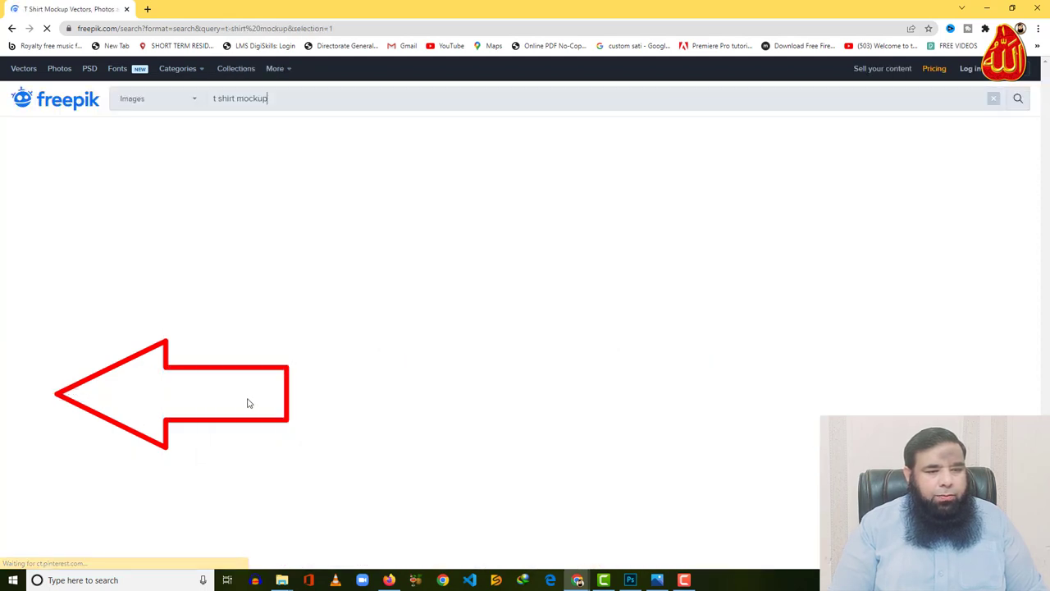
scroll(396, 373, "down", 1)
scroll(396, 374, "down", 3)
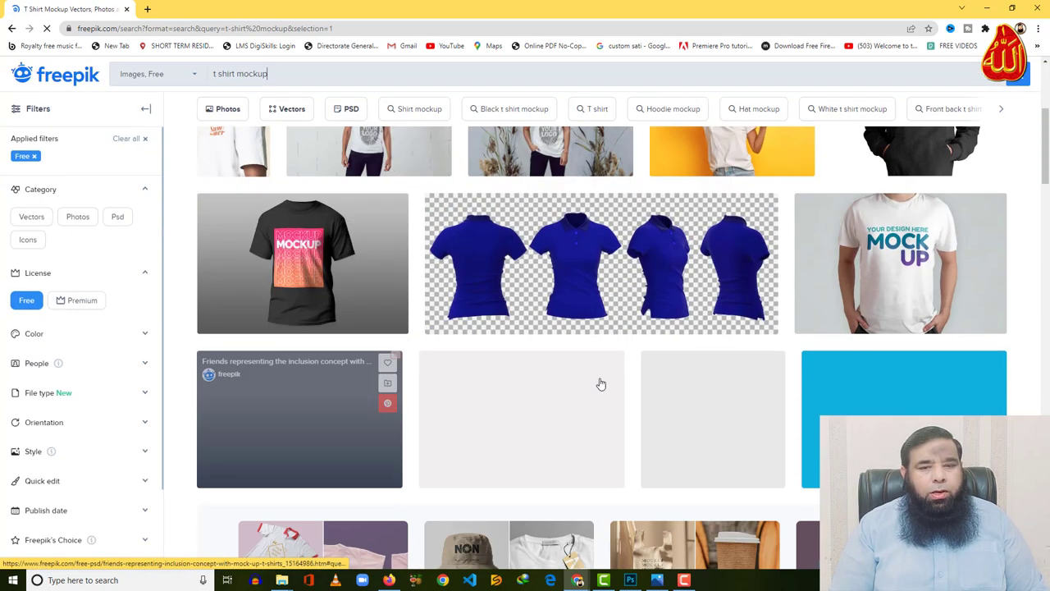
scroll(504, 355, "down", 4)
scroll(504, 355, "down", 3)
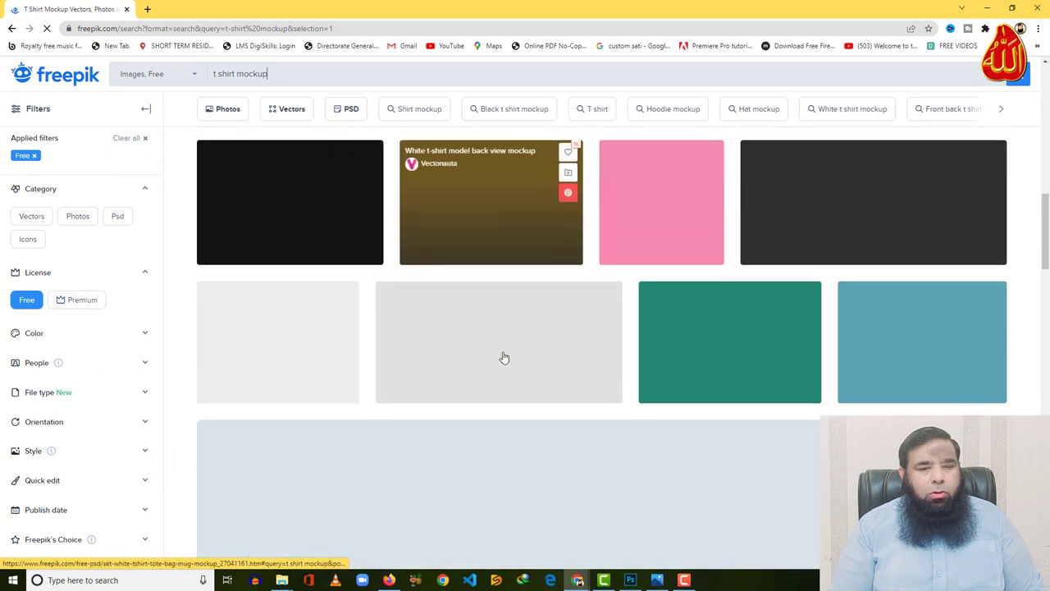
scroll(504, 355, "up", 5)
scroll(504, 355, "up", 2)
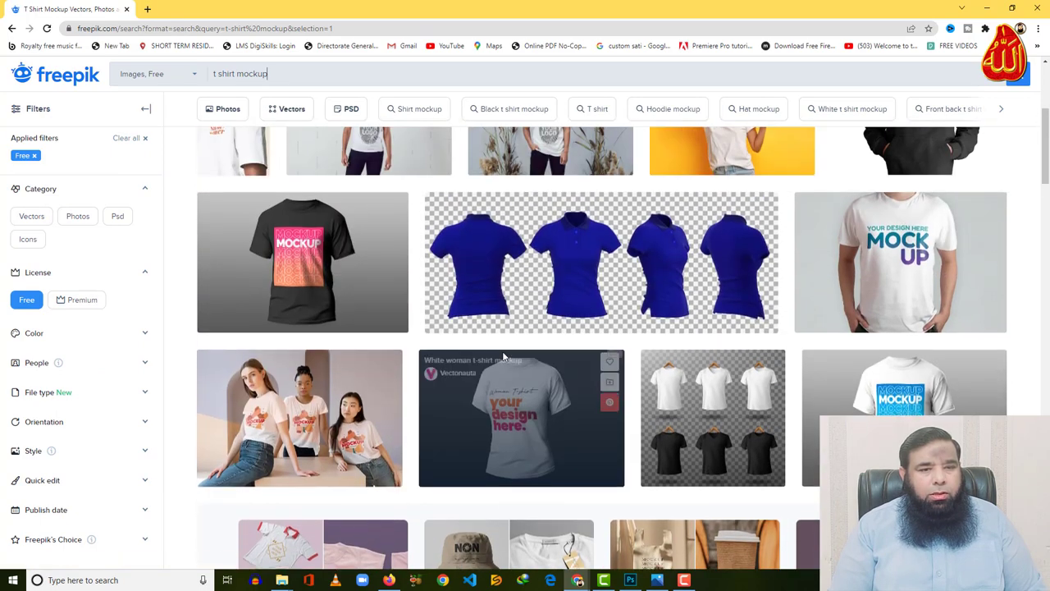
left_click(338, 408)
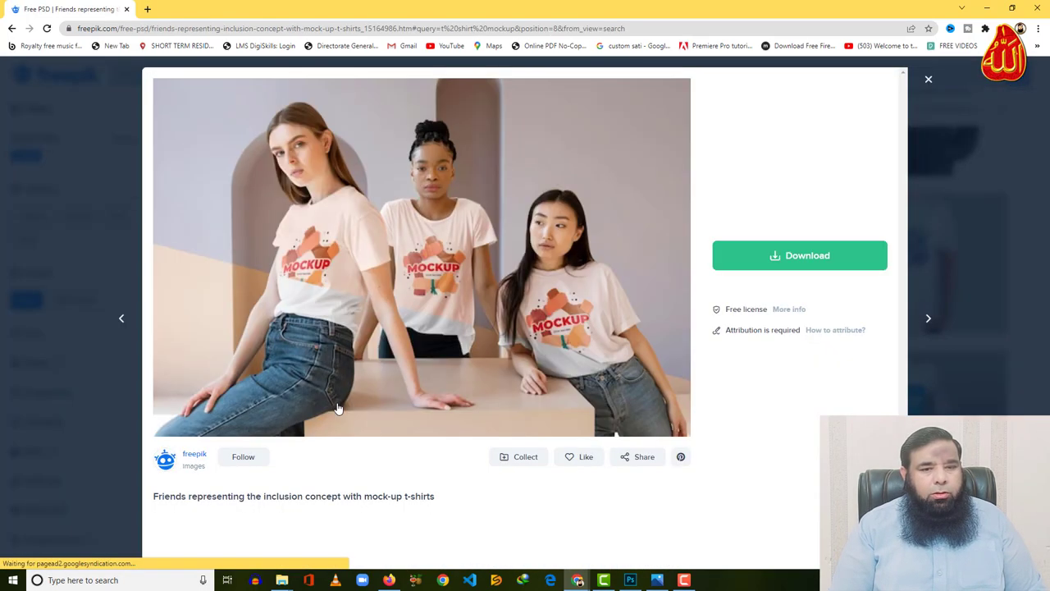
left_click(804, 260)
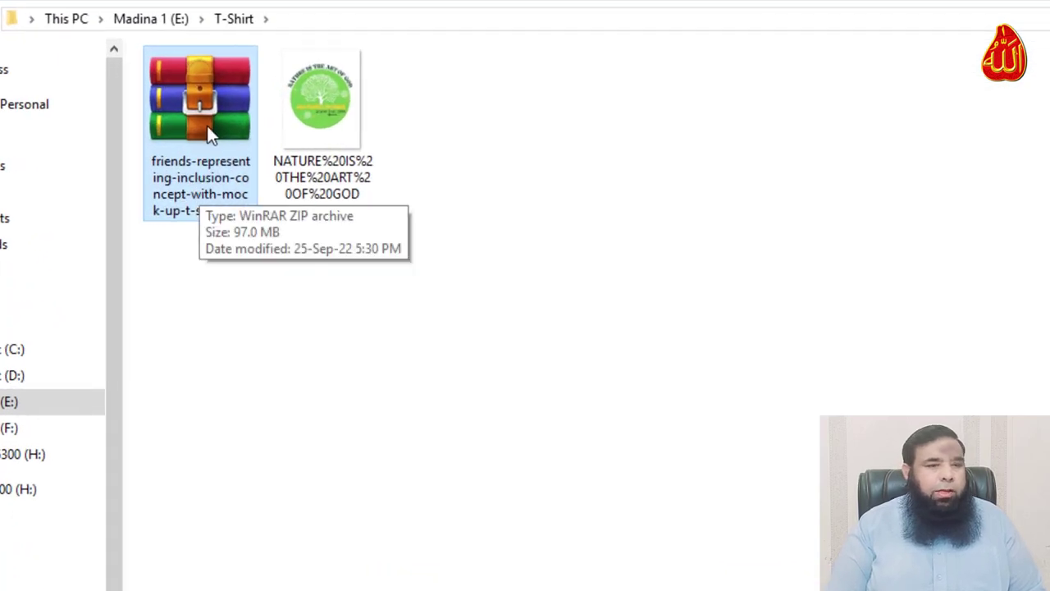
- Extract the mockup ZIP into the T-Shirt folder and preview image 5565967
right_click(210, 125)
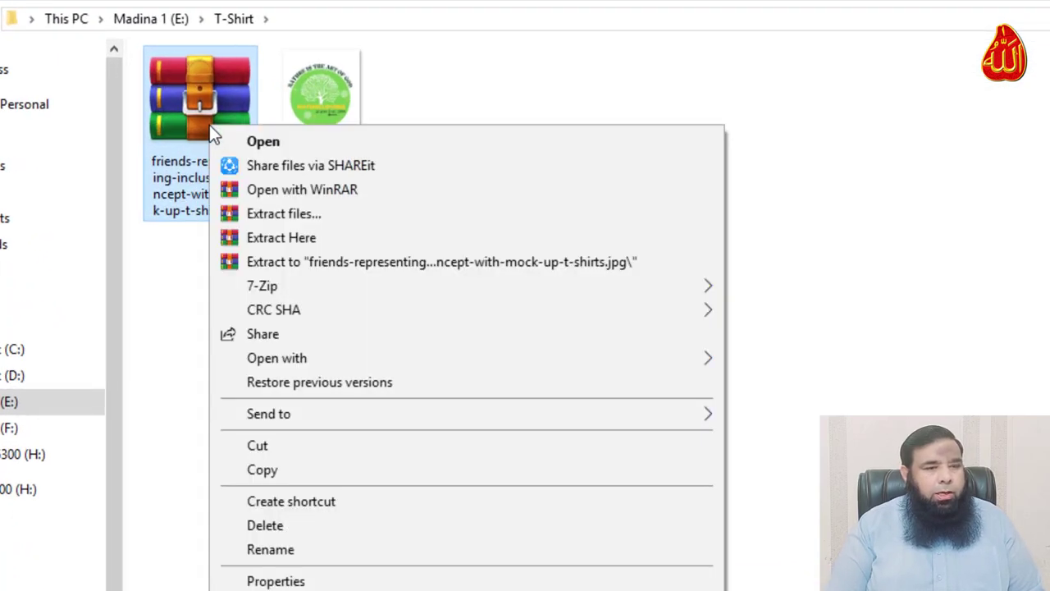
left_click(316, 241)
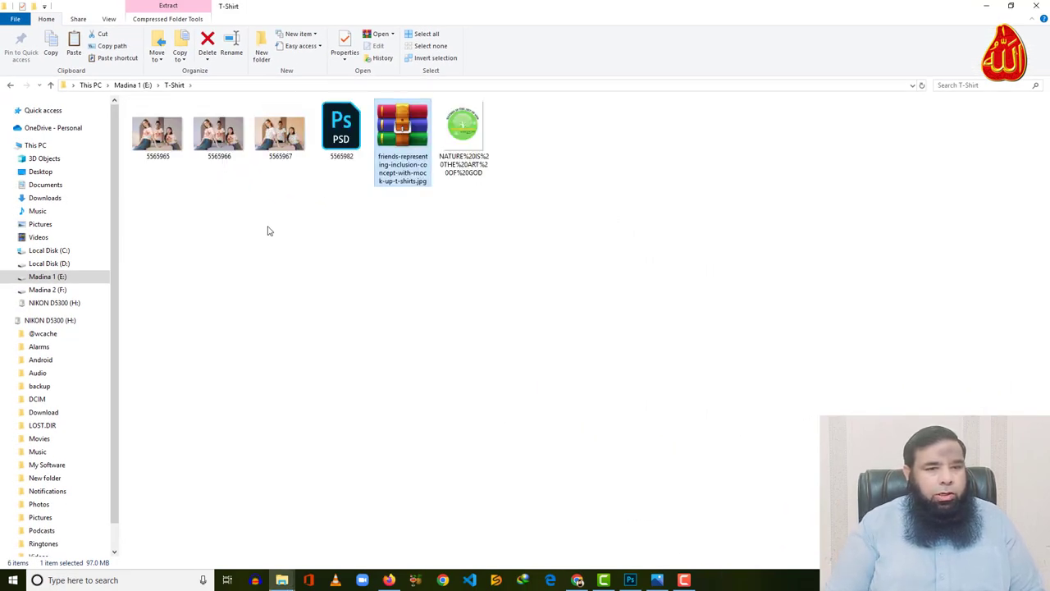
left_click(279, 148)
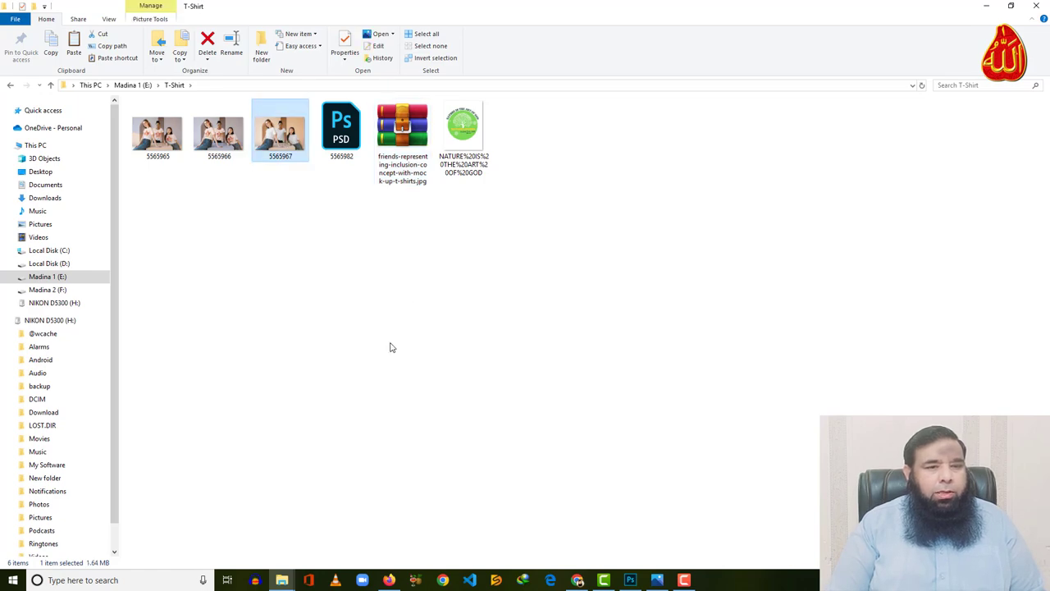
key("Return")
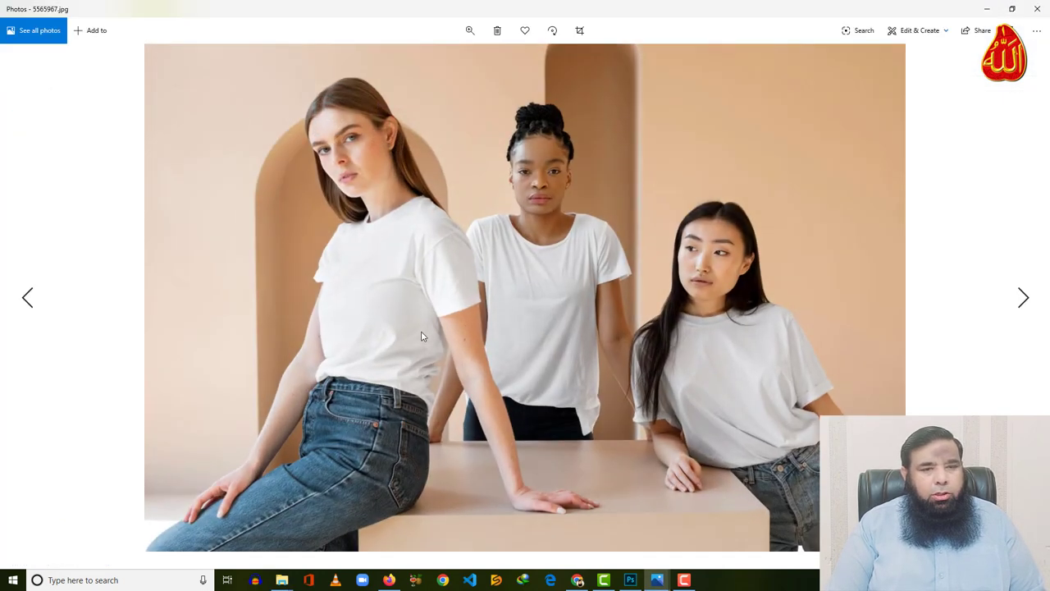
left_click(1036, 9)
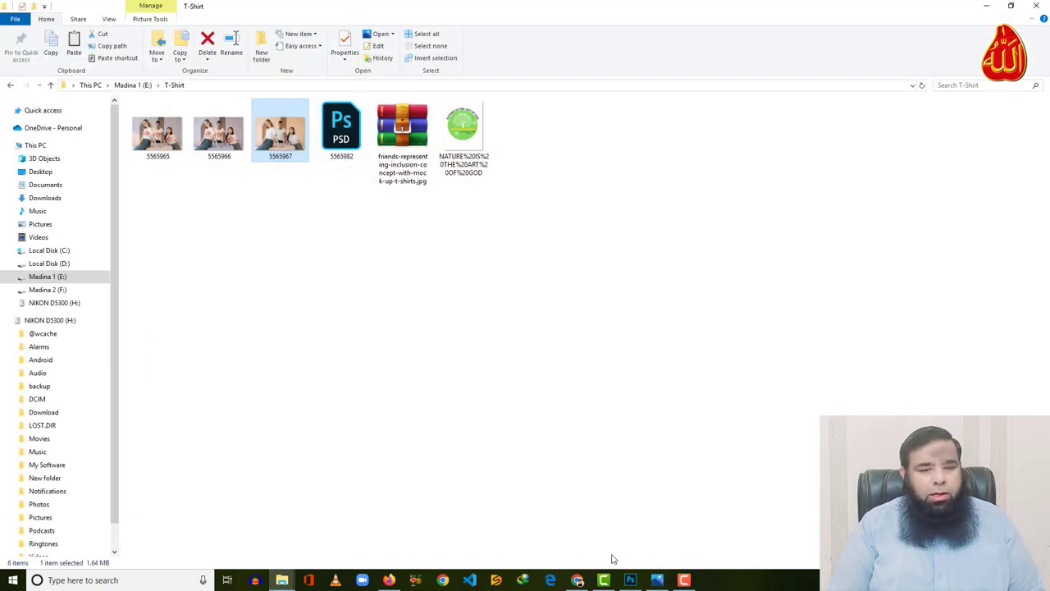
left_click(630, 581)
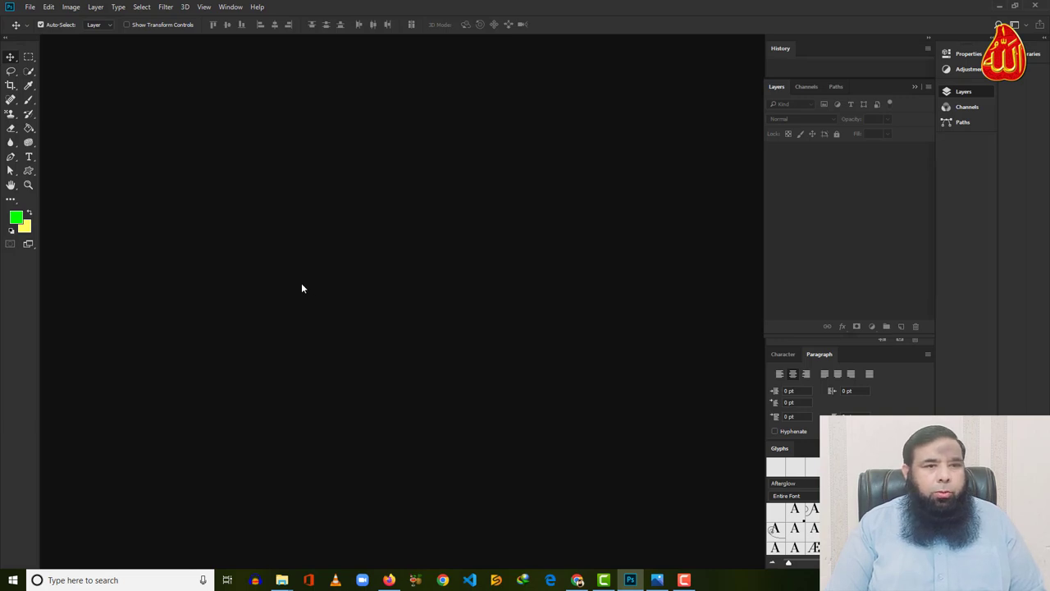
- Open mockup 5565982.psd, discarding the embedded colour profile
left_click(32, 8)
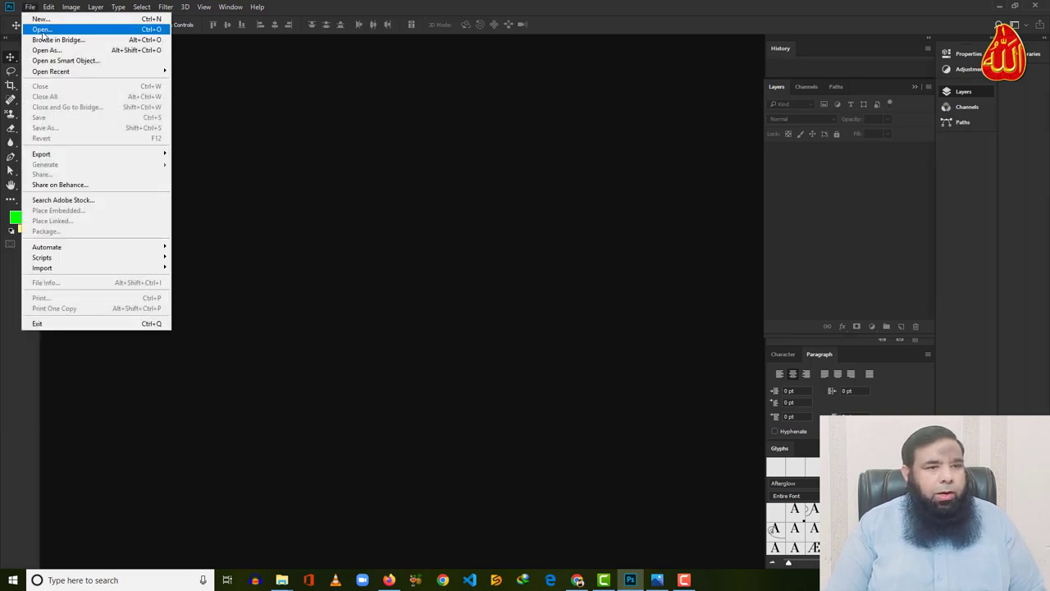
left_click(42, 30)
left_click(378, 90)
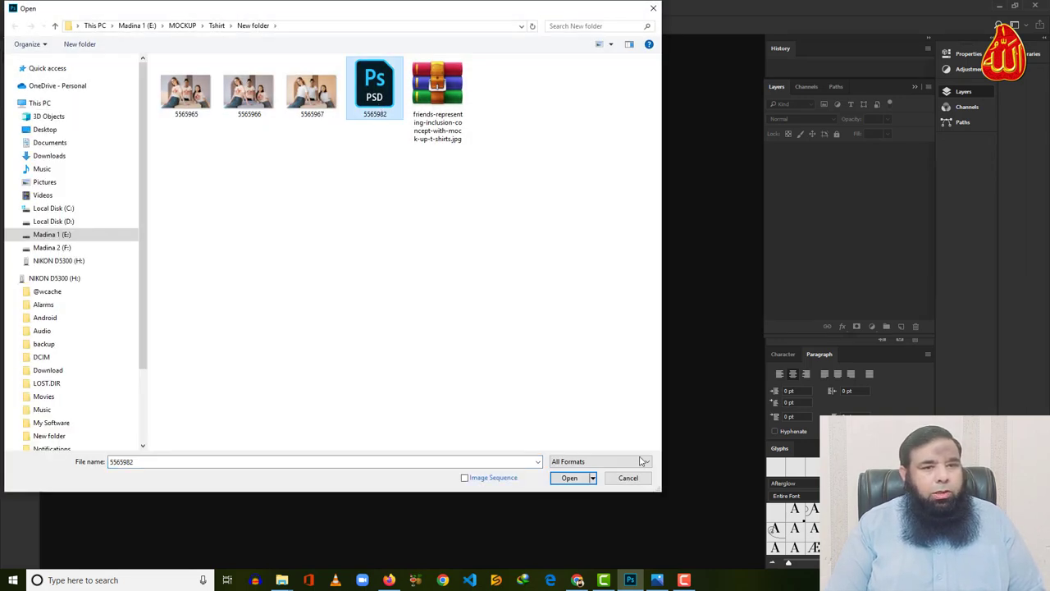
left_click(569, 478)
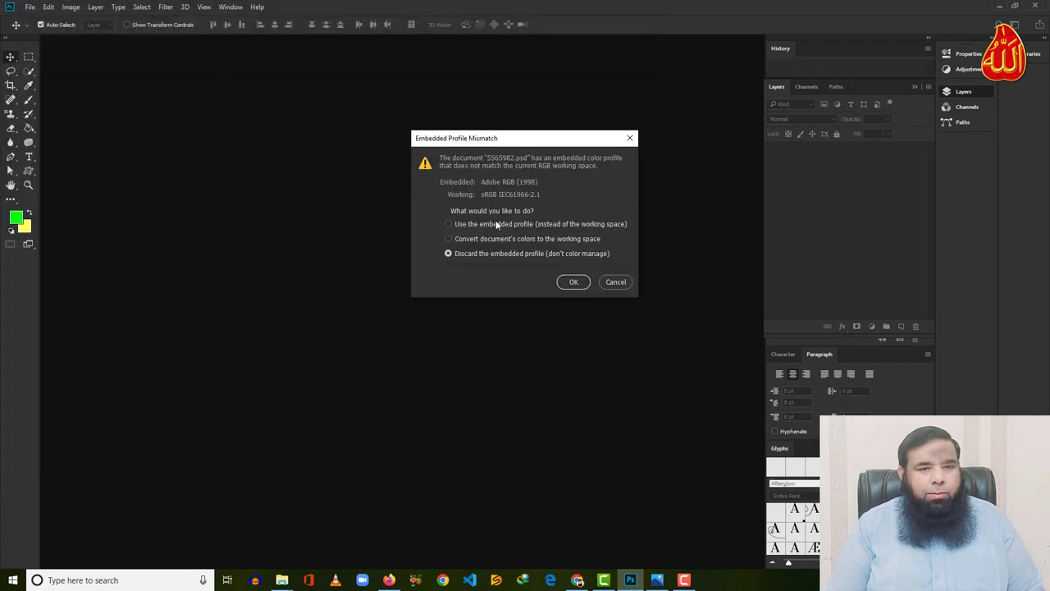
left_click(573, 281)
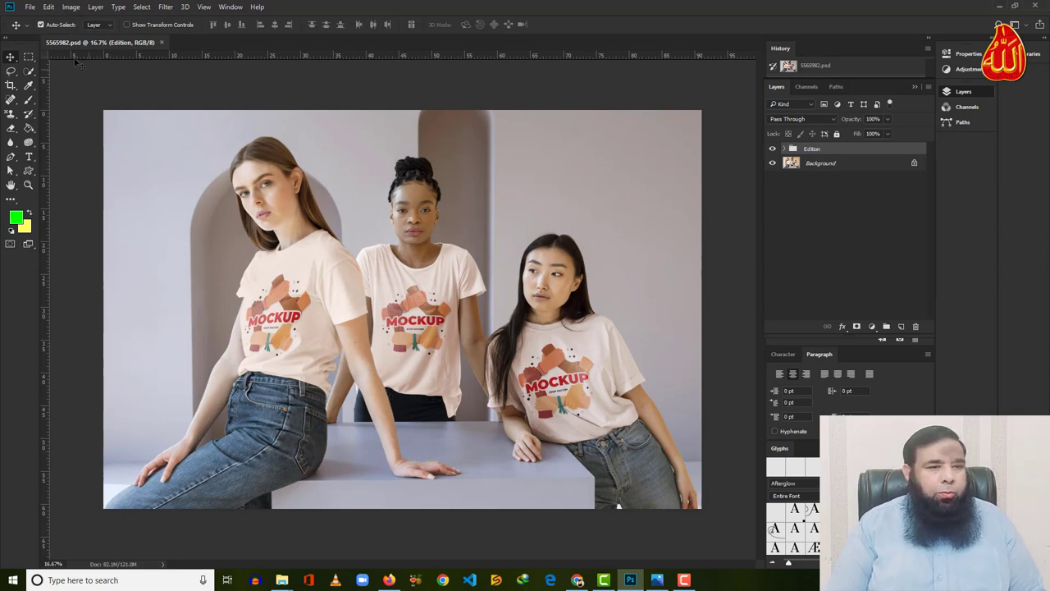
left_click(30, 7)
- Open the Nature logo PNG as its own document
left_click(37, 29)
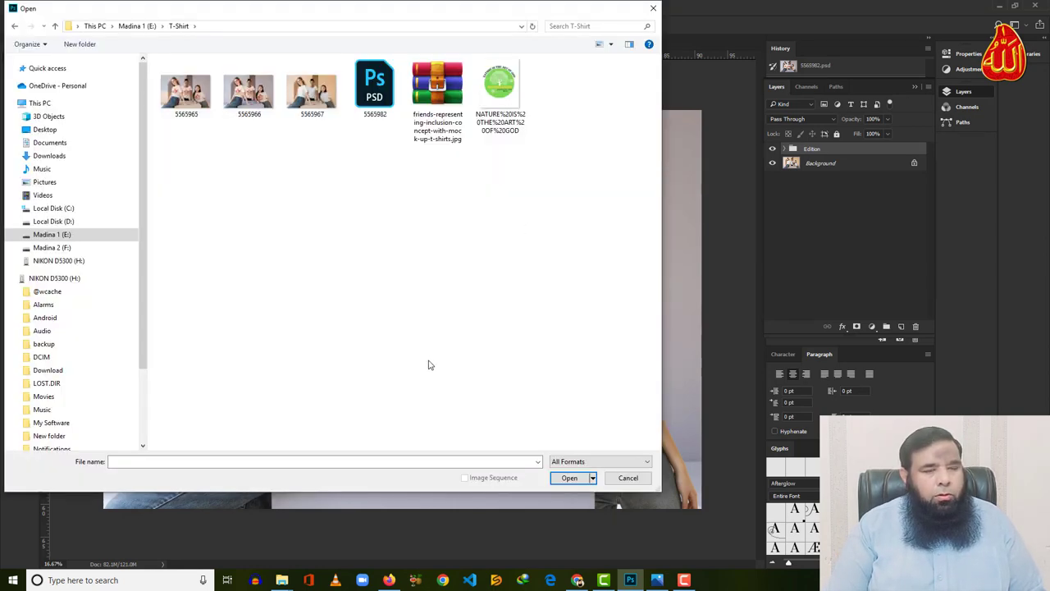
left_click(509, 97)
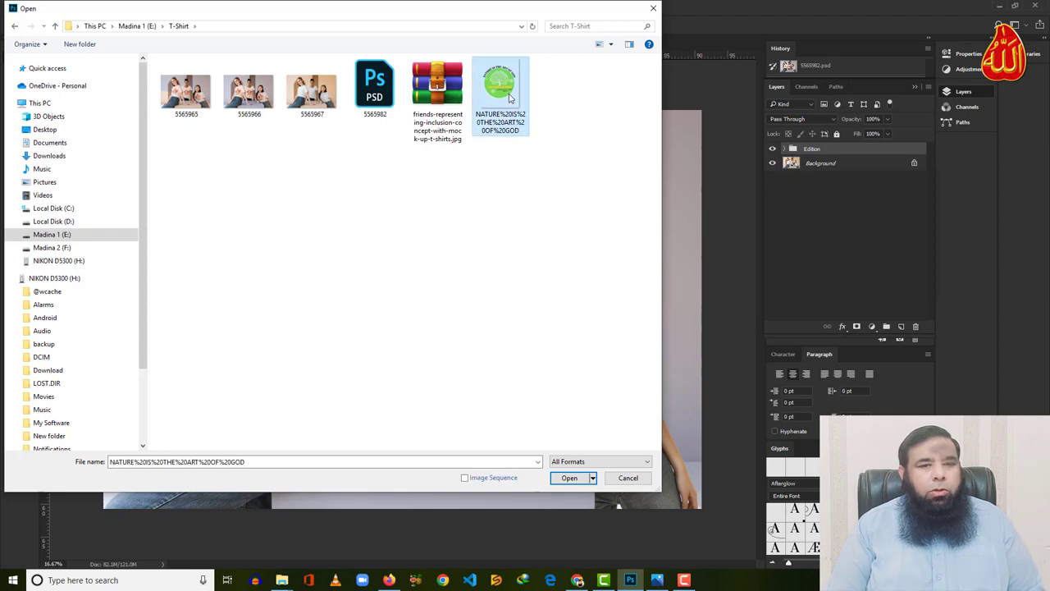
left_click(570, 478)
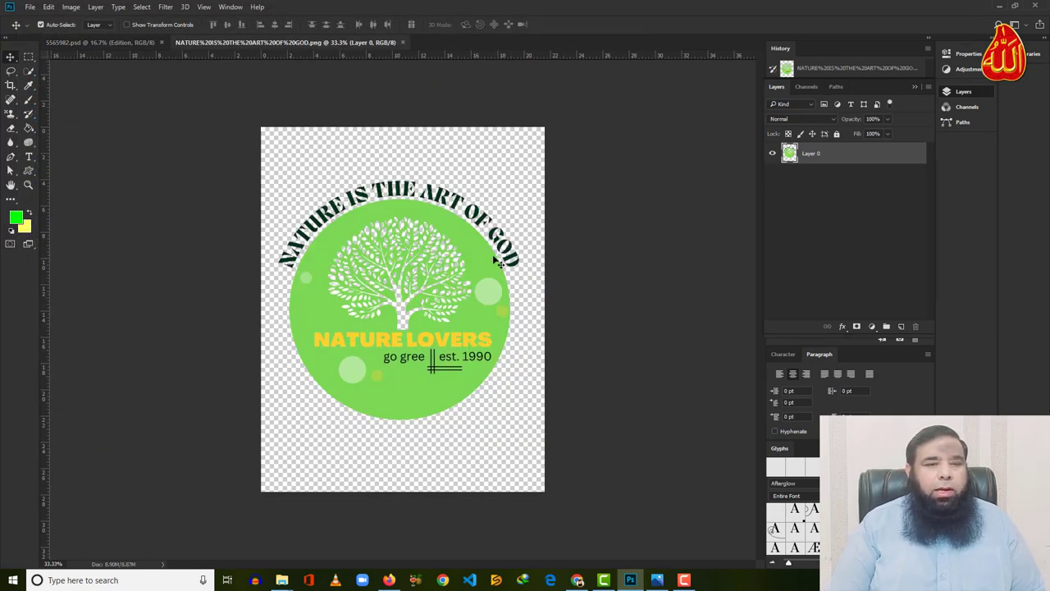
- In 5565982.psd, expand the Edition and Mockup 1 groups and open the first shirt's smart object
left_click(92, 42)
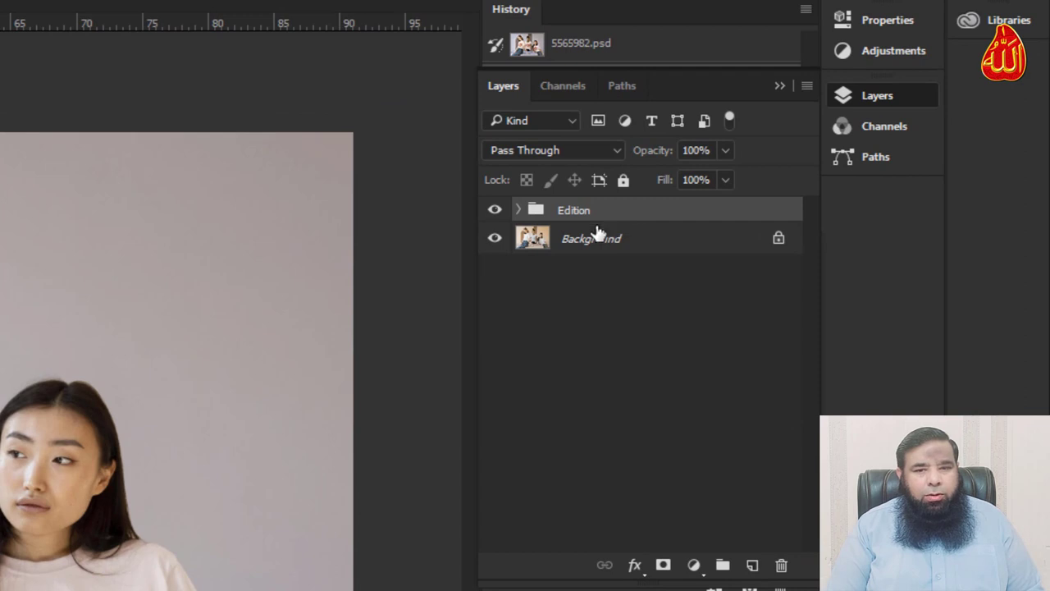
left_click(519, 210)
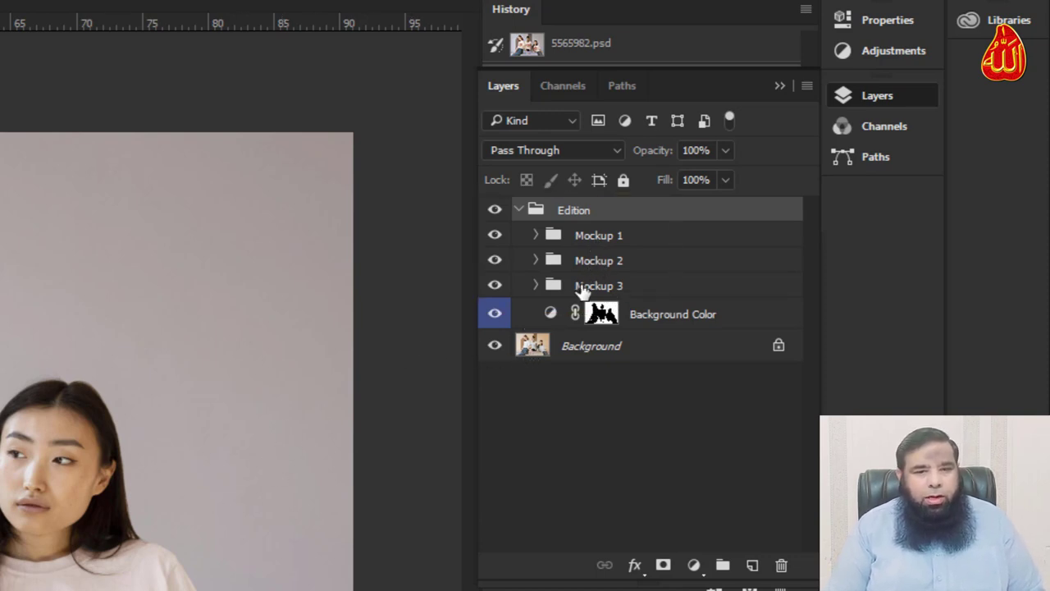
left_click(535, 236)
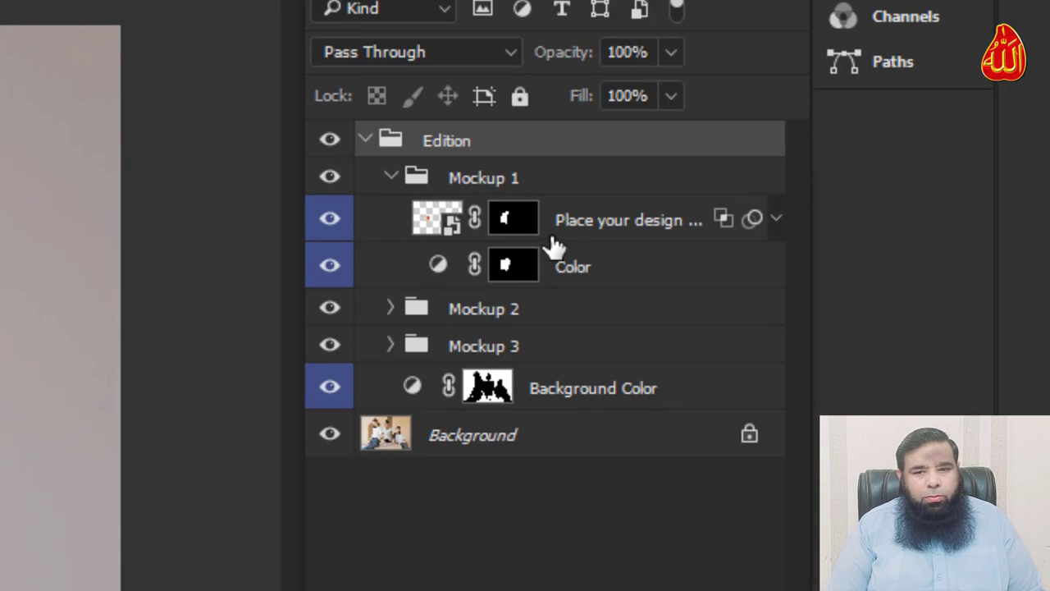
double_click(457, 232)
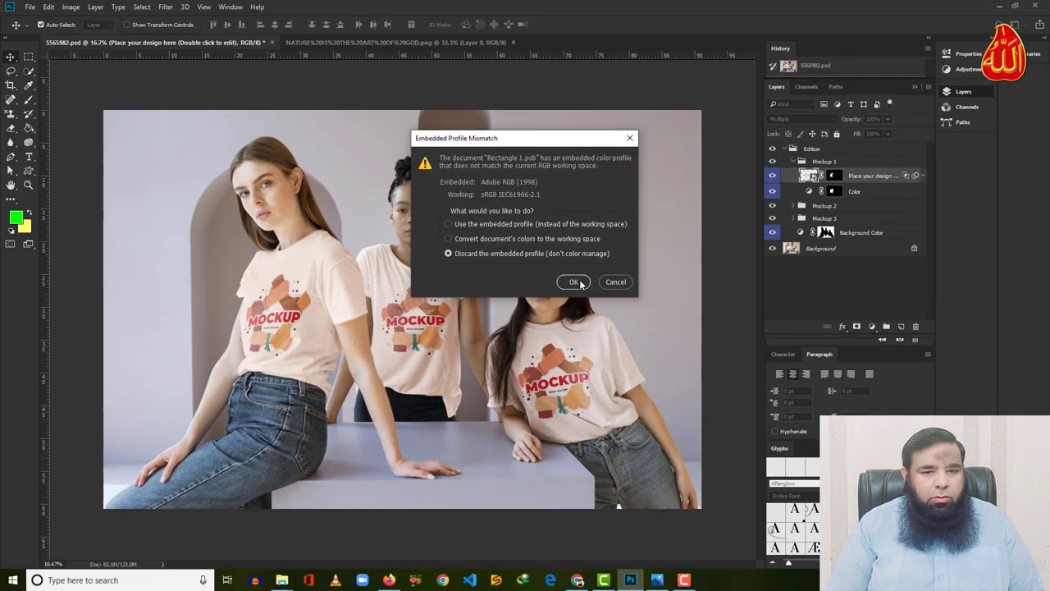
- Select and copy the whole Nature logo with a rectangular marquee
left_click(577, 282)
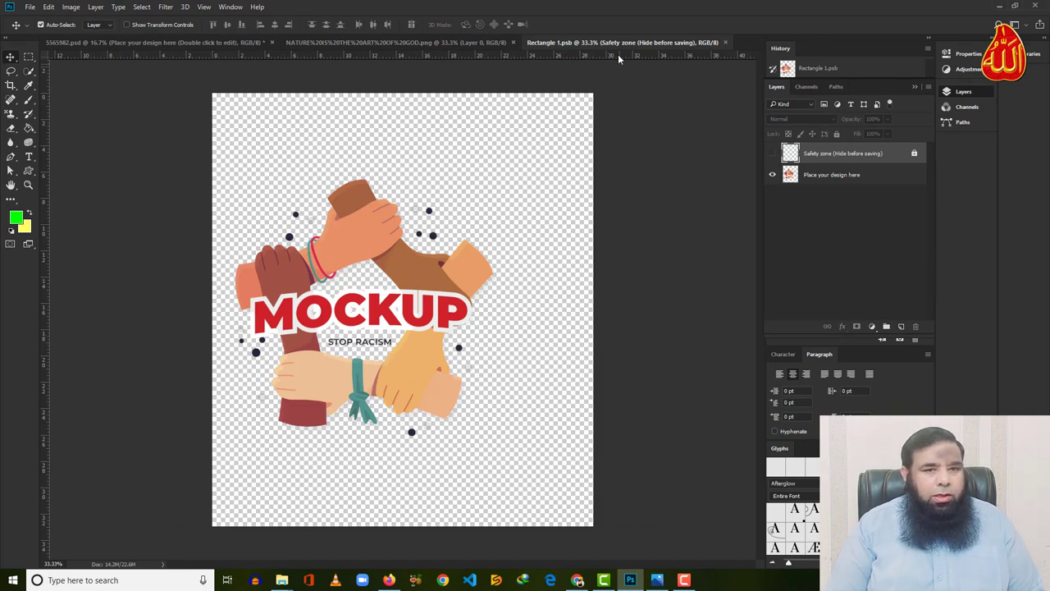
left_click(312, 42)
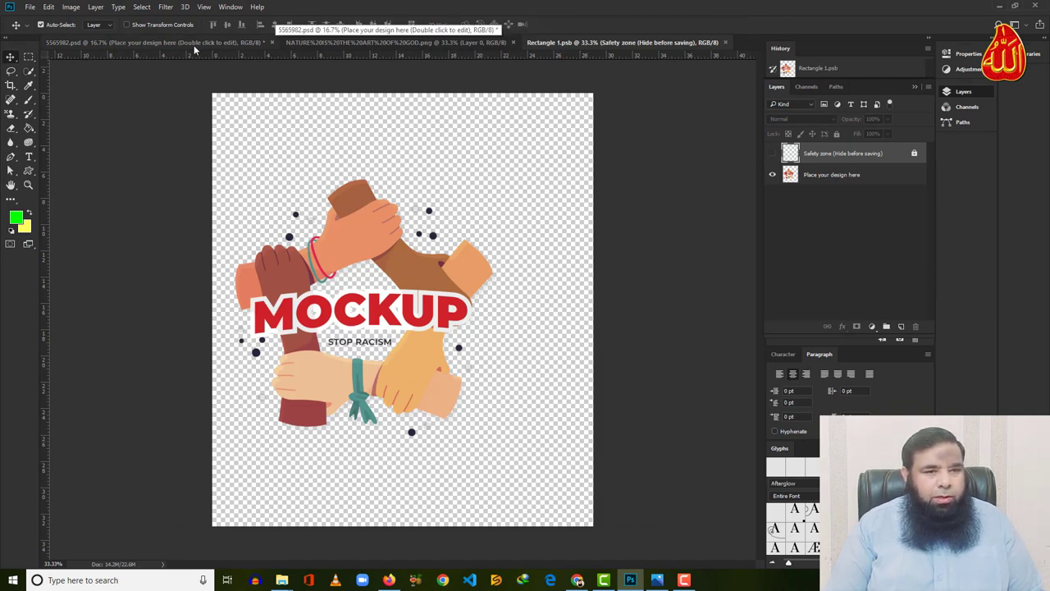
left_click(29, 58)
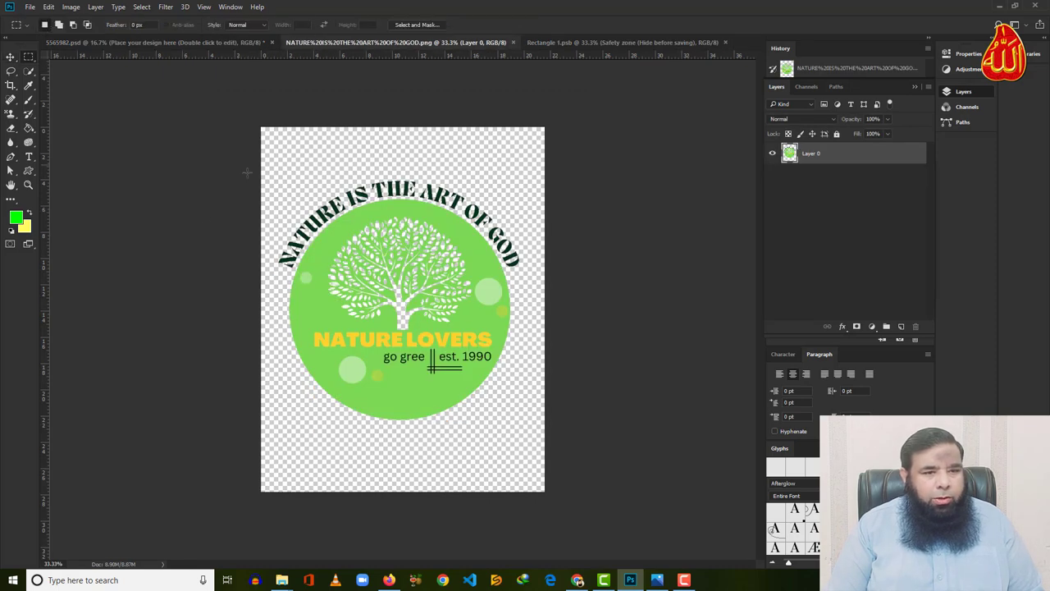
left_click_drag(266, 178, 537, 427)
key("ctrl+c")
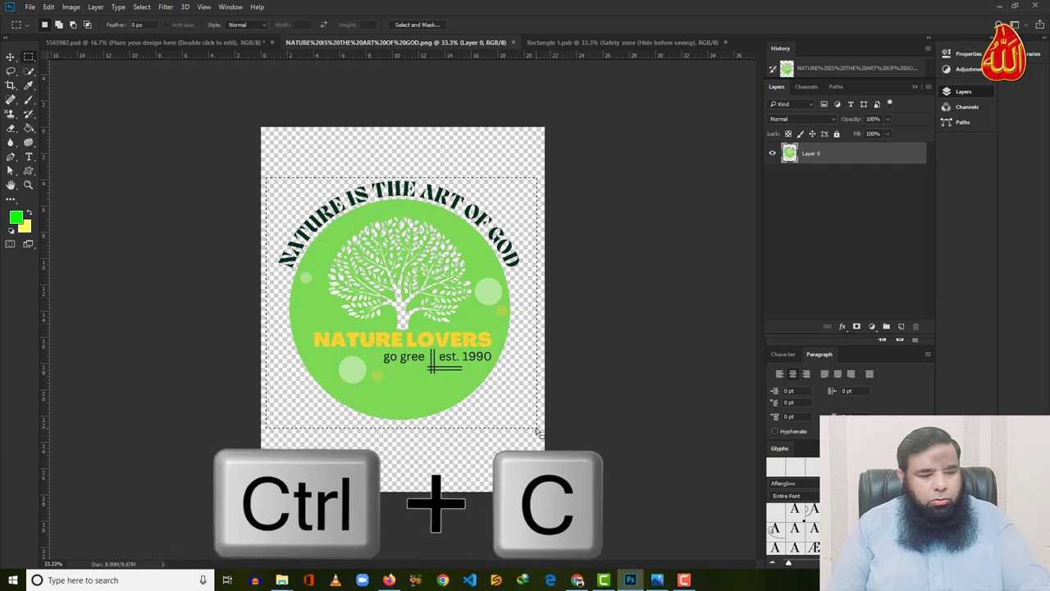
- Paste the logo into Rectangle 1.psb, shift it left and enlarge it over the design
left_click(596, 44)
key("ctrl+v")
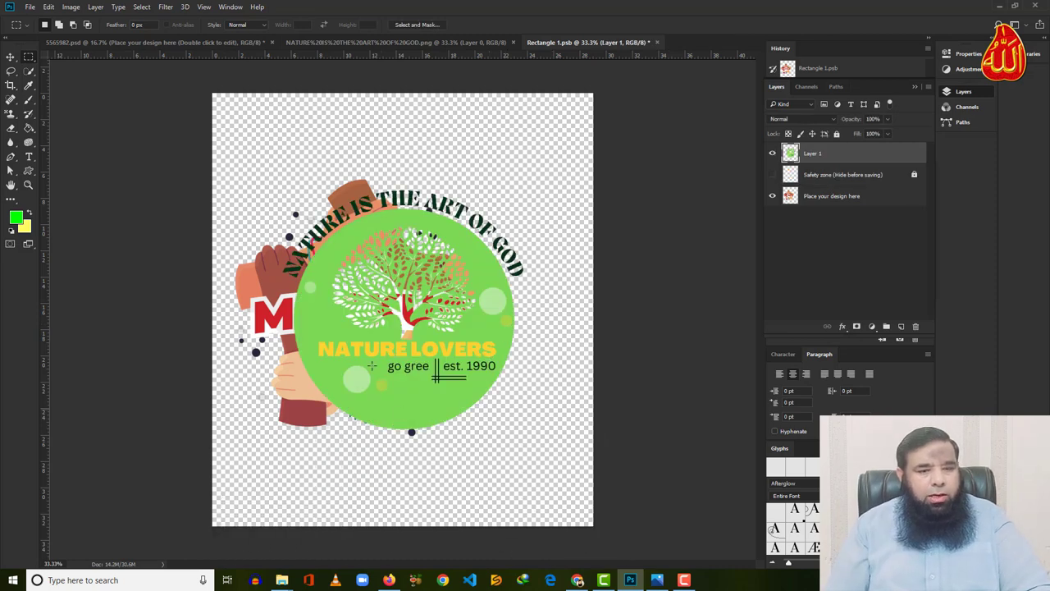
left_click(11, 57)
left_click_drag(358, 290, 312, 287)
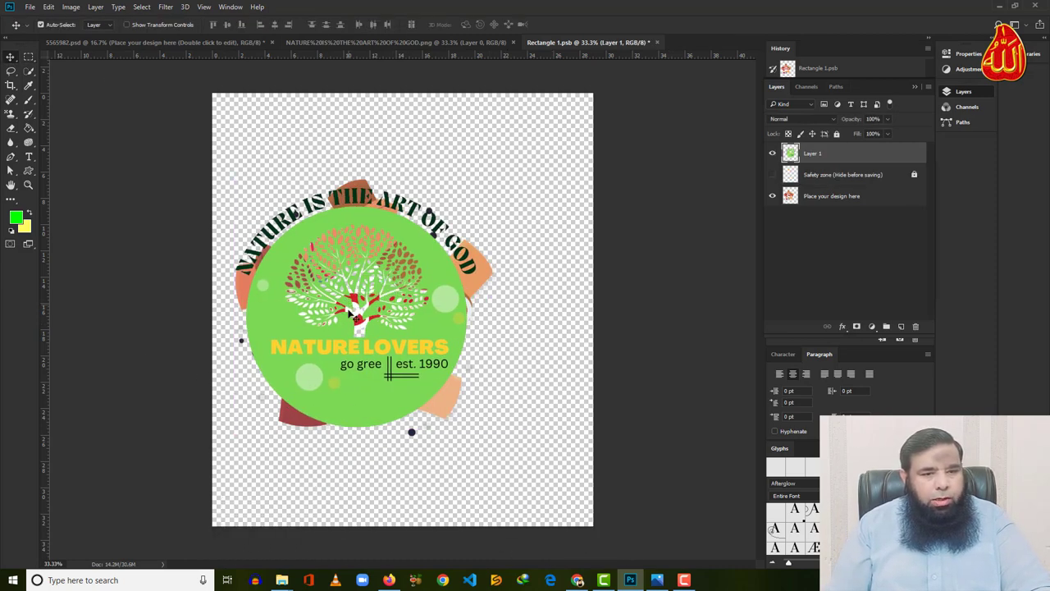
key("ctrl+t")
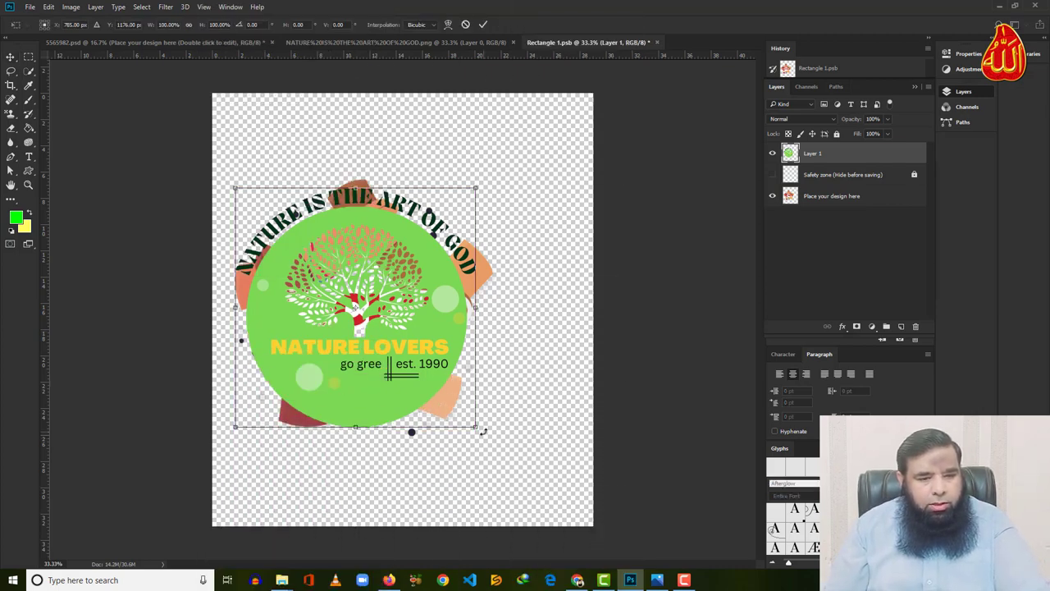
mouse_move(478, 428)
left_mouse_down()
mouse_move(499, 440)
mouse_move(423, 419)
left_mouse_up()
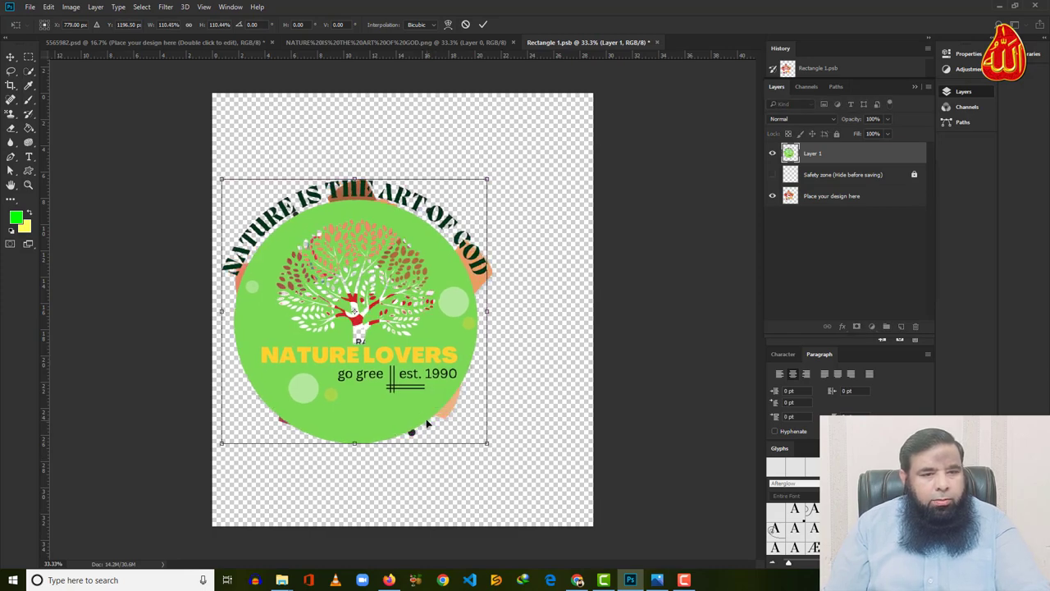
left_click(482, 24)
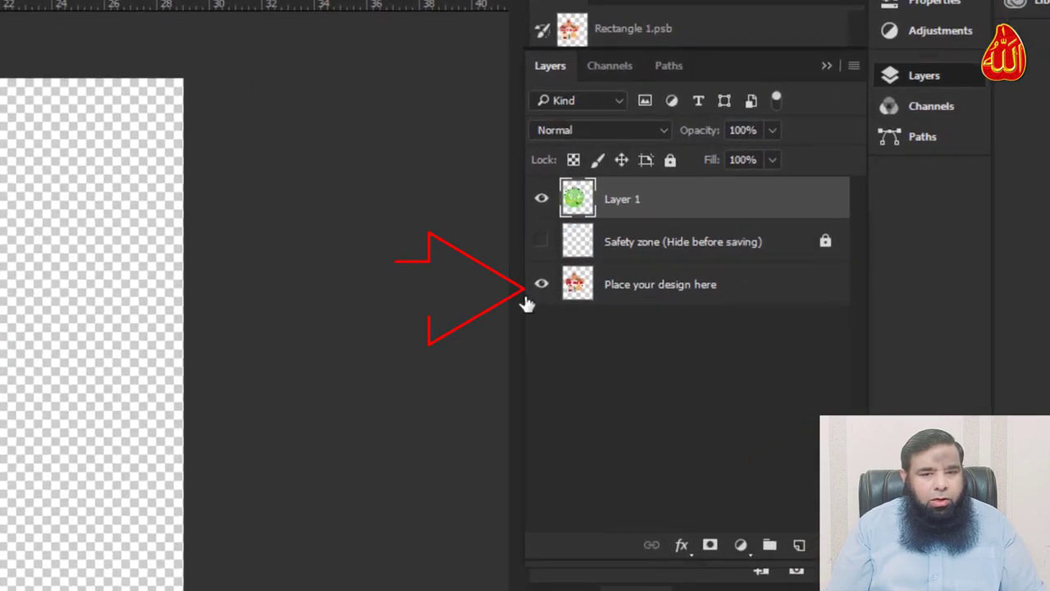
- Hide the original MOCKUP design layer and save Rectangle 1.psb back into the mockup
left_click(542, 287)
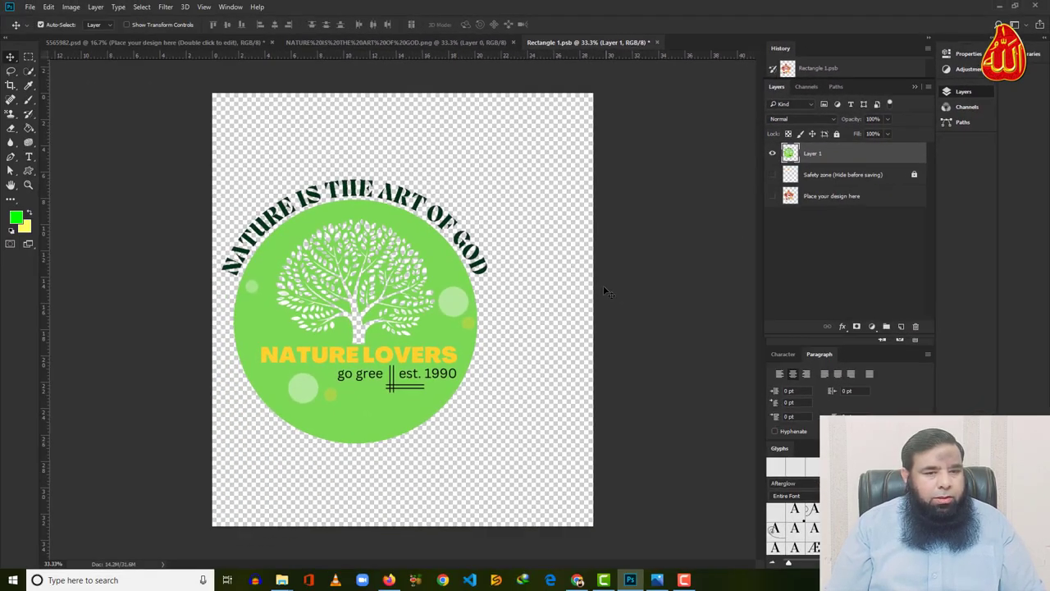
left_click(656, 42)
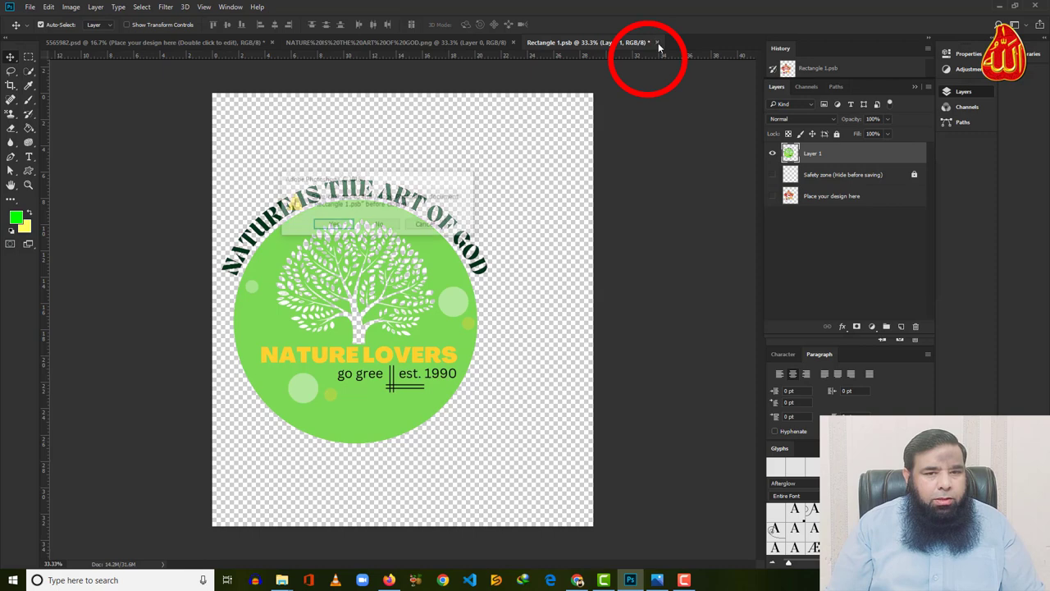
left_click(334, 226)
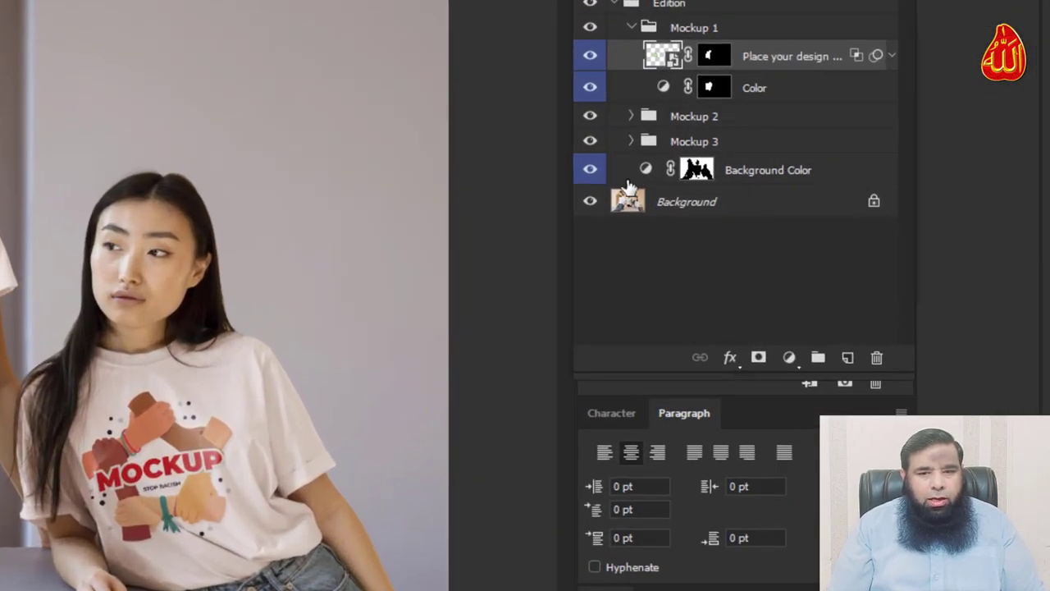
- Open Mockup 2's smart object, paste the logo and scale it down to fit the shirt
left_click(630, 117)
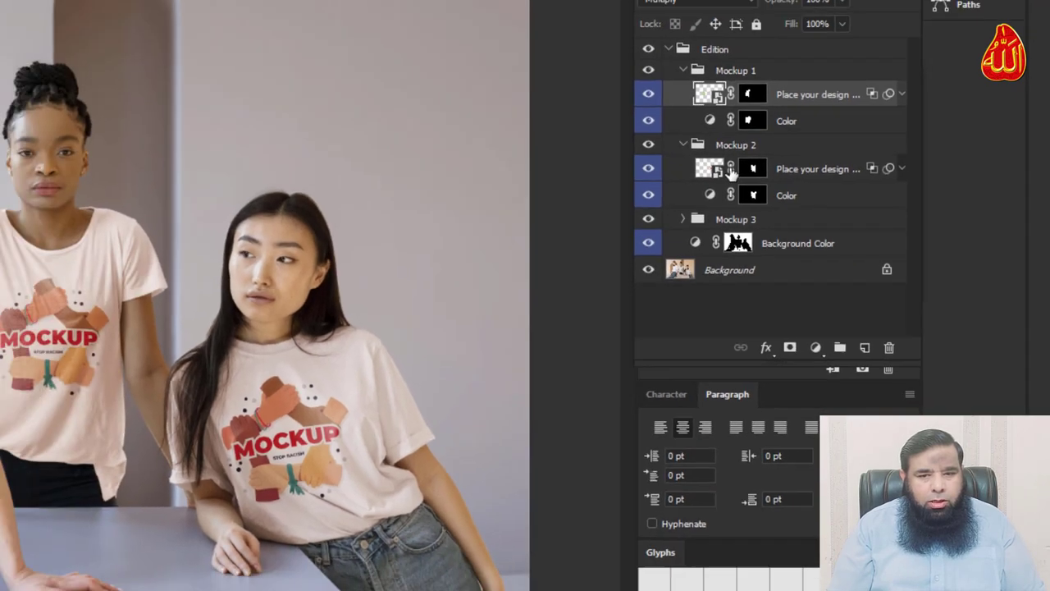
double_click(686, 145)
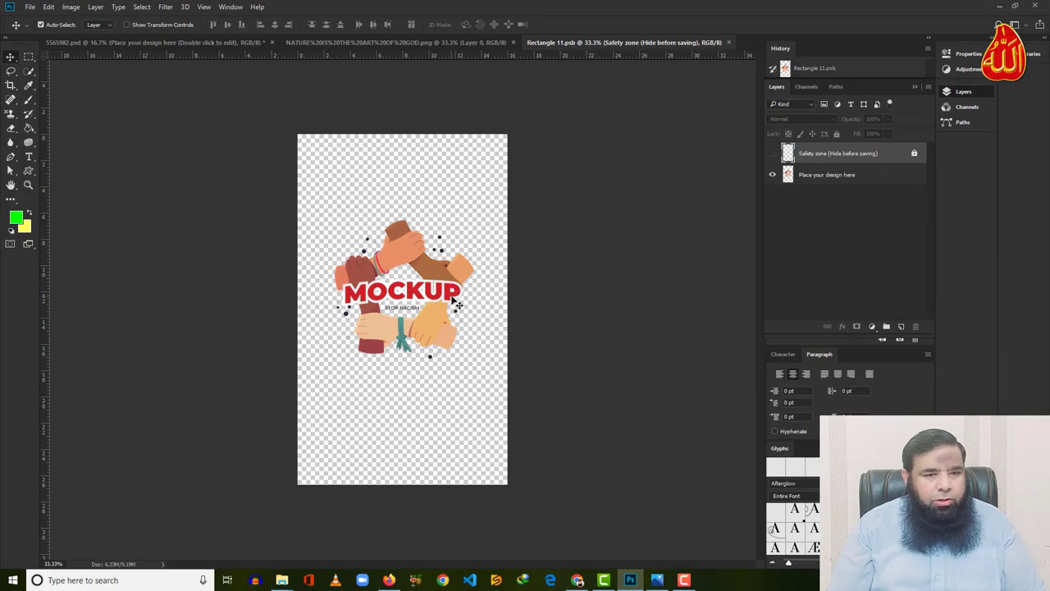
key("ctrl+v")
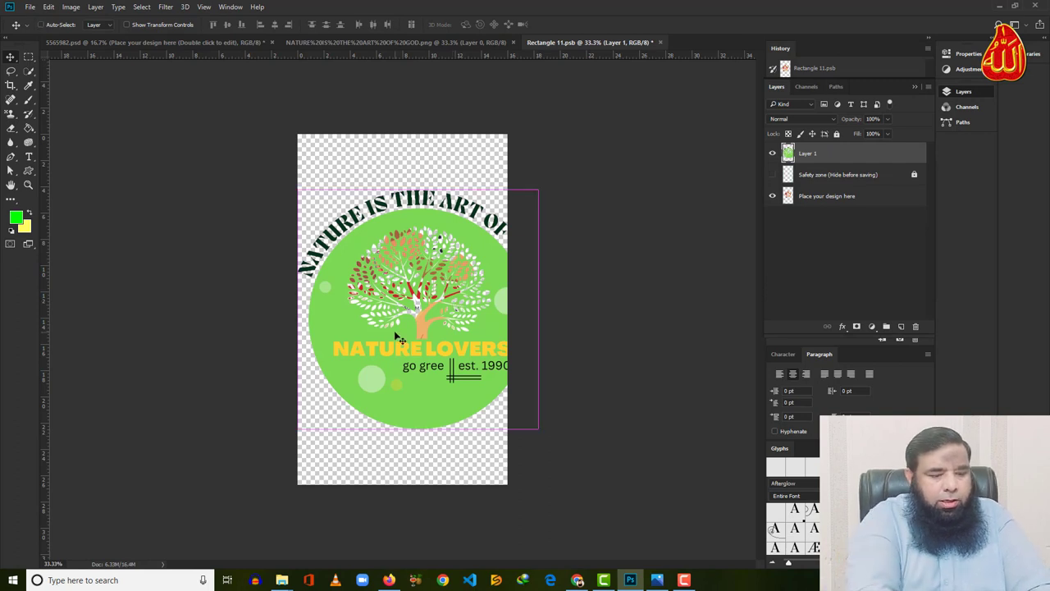
key("ctrl+t")
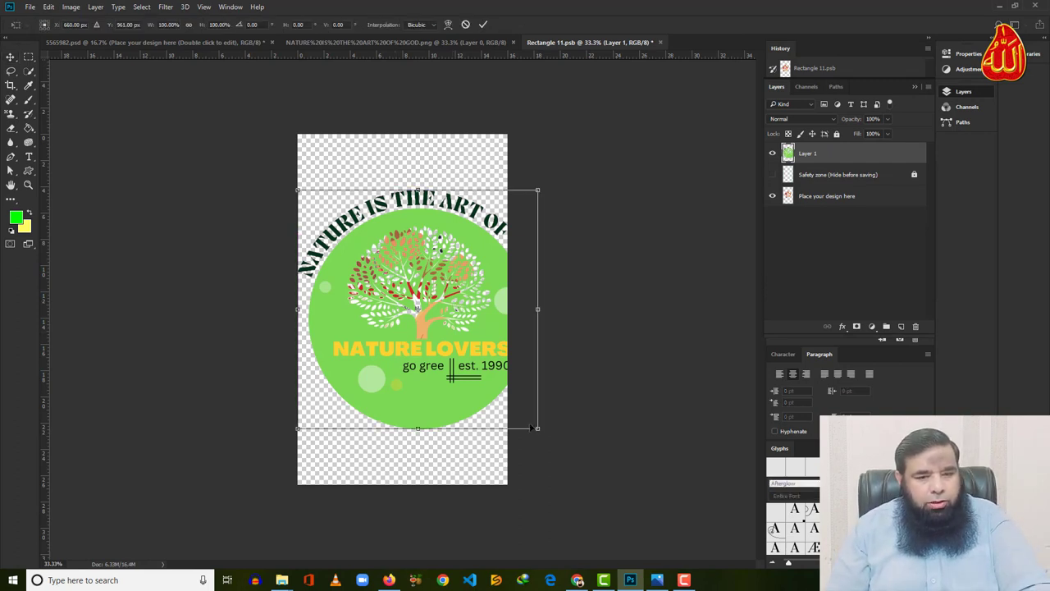
mouse_move(538, 430)
left_mouse_down()
mouse_move(411, 331)
mouse_move(435, 338)
left_mouse_up()
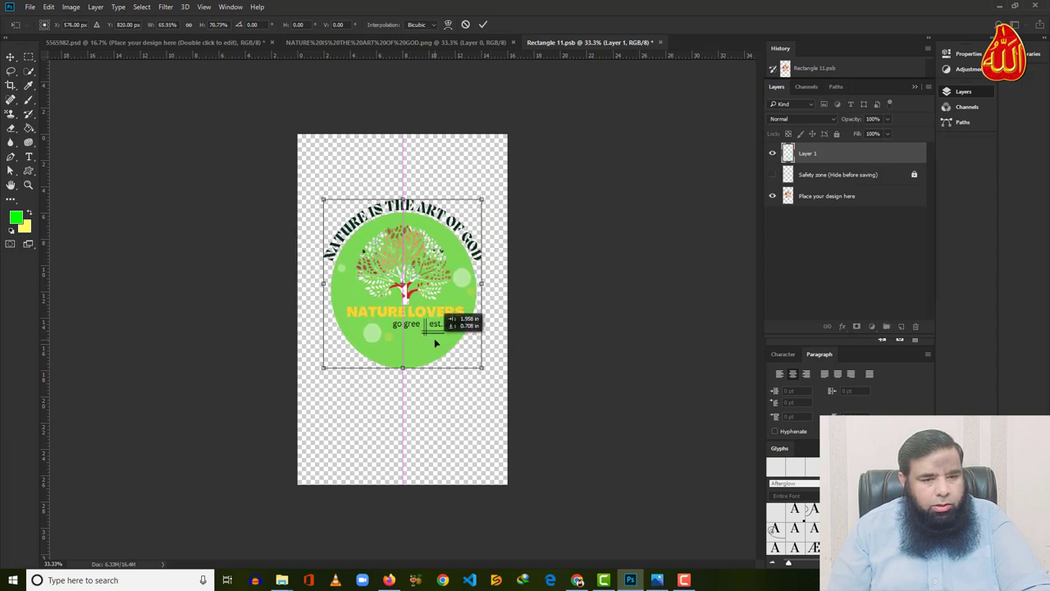
left_click_drag(481, 372, 470, 359)
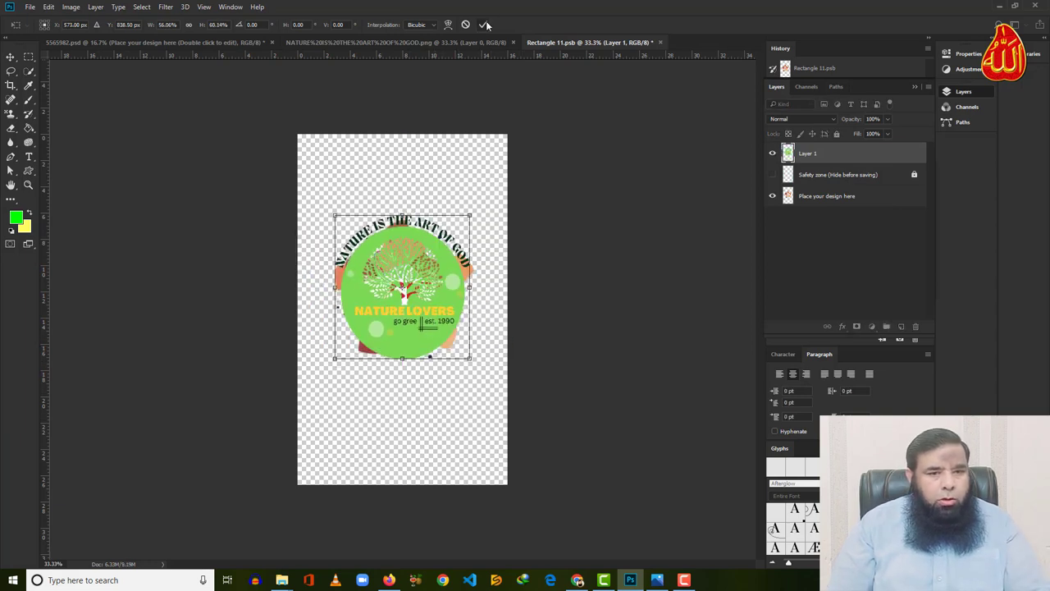
left_click(484, 25)
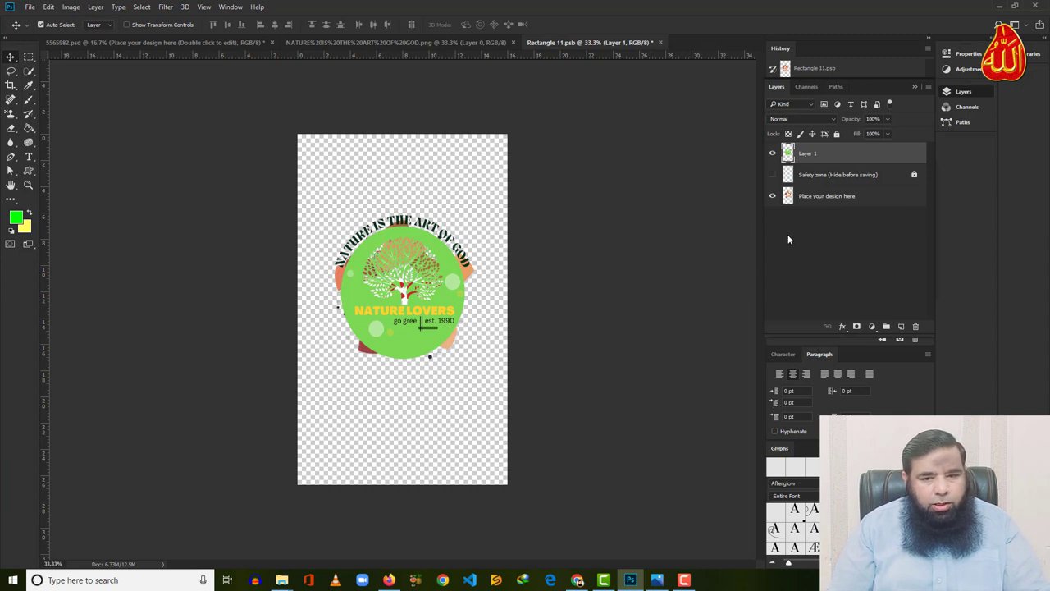
- Hide the original MOCKUP artwork and save Rectangle 11.psb back into the mockup
left_click(773, 196)
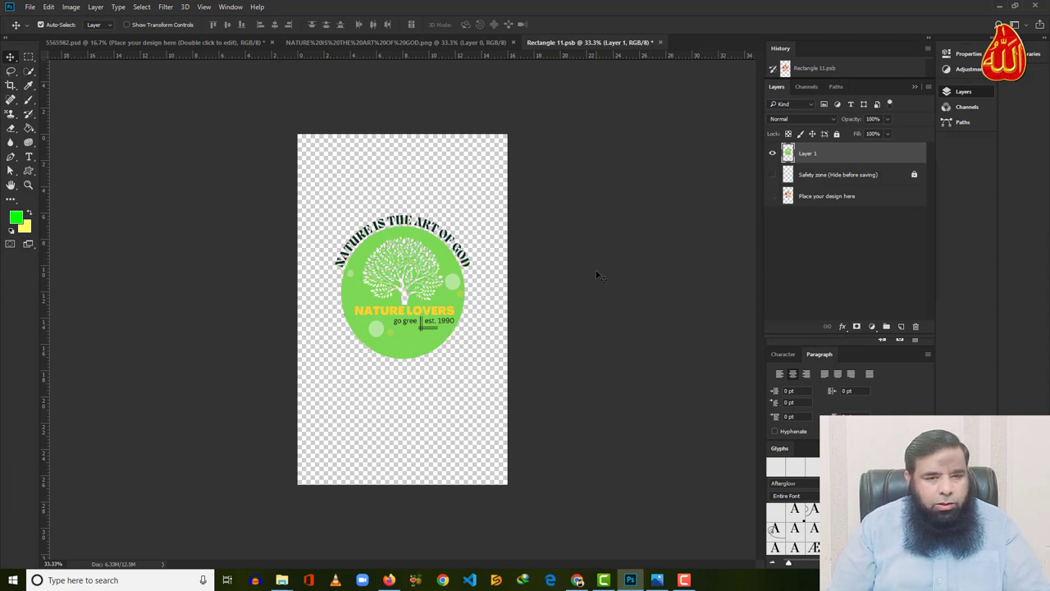
left_click(660, 42)
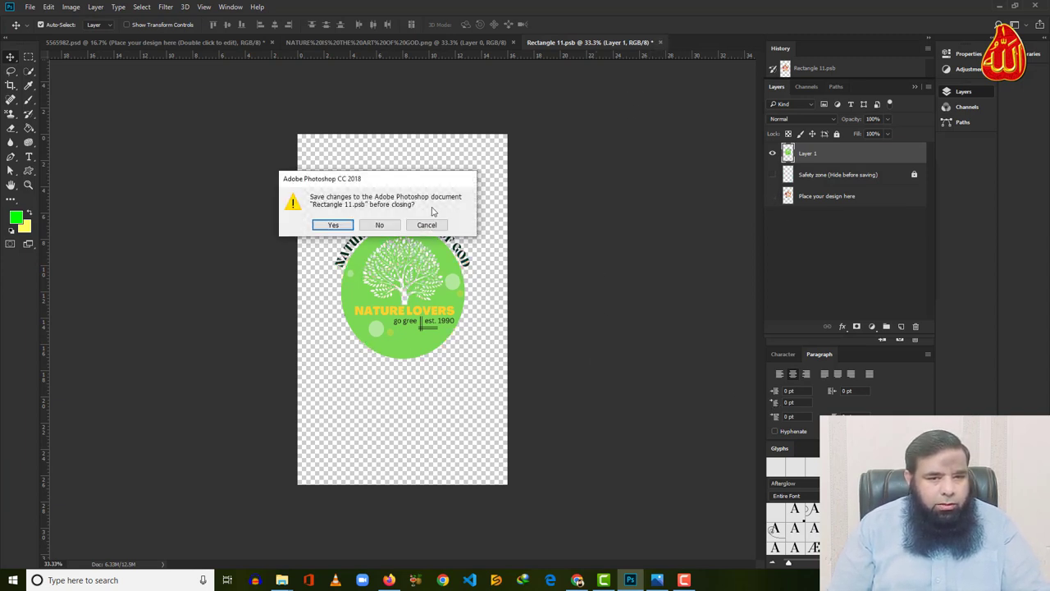
left_click(338, 228)
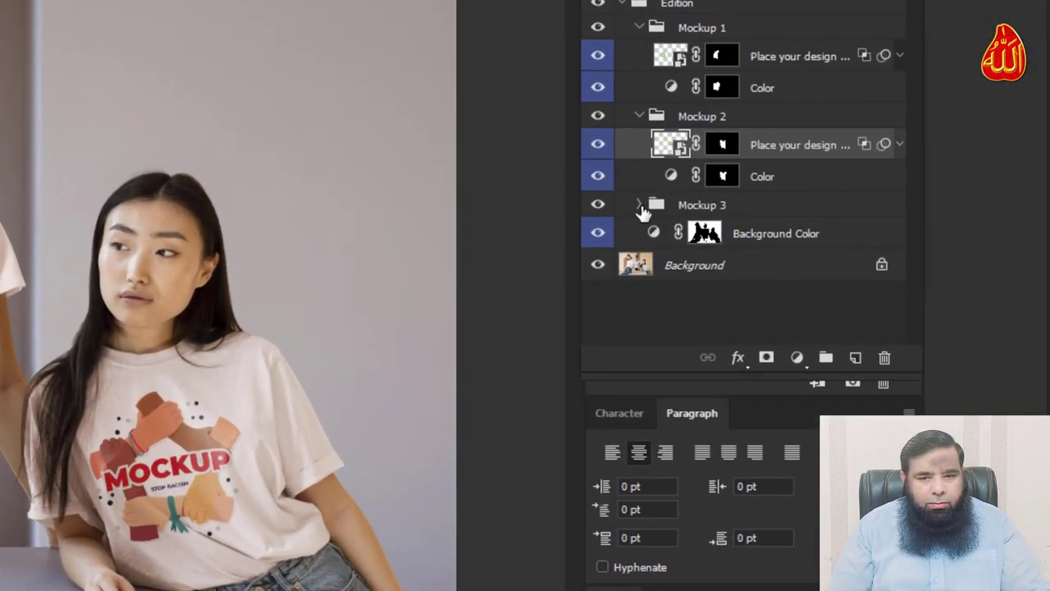
- Open Mockup 3's smart object, paste the logo, then shrink and center it
left_click(794, 249)
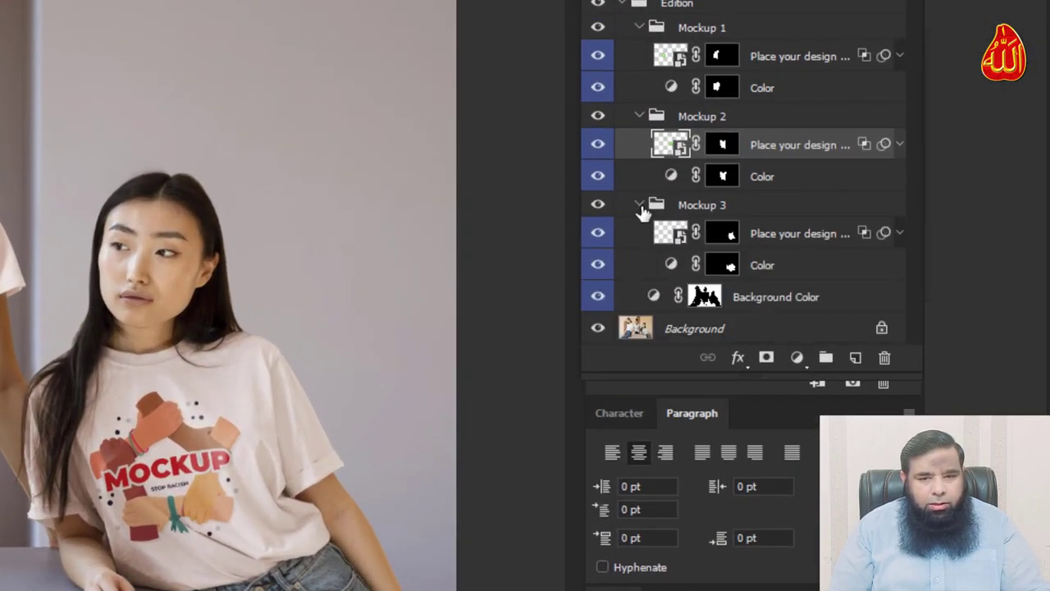
double_click(673, 237)
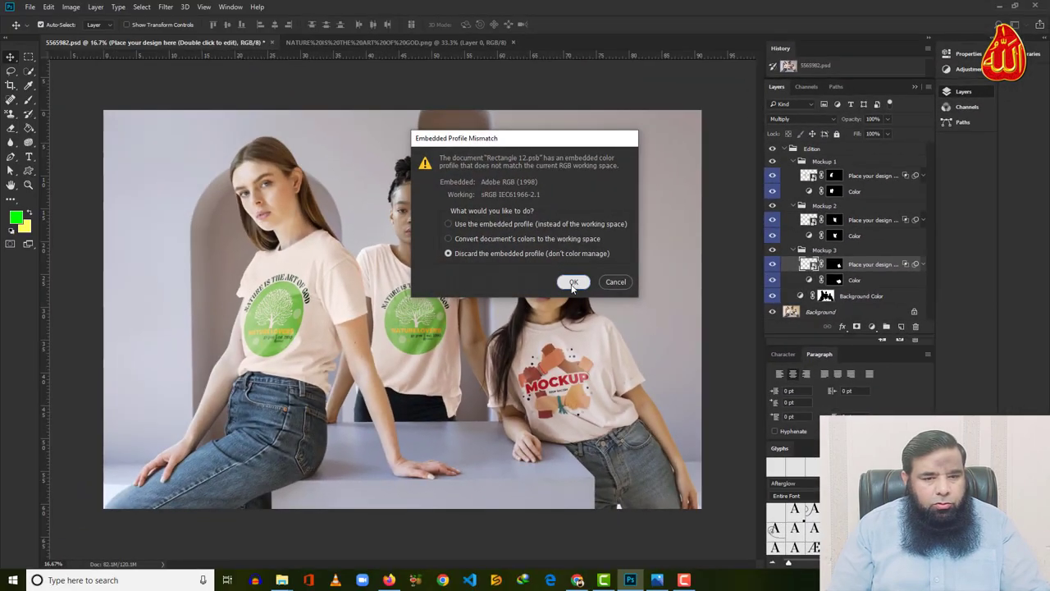
left_click(573, 282)
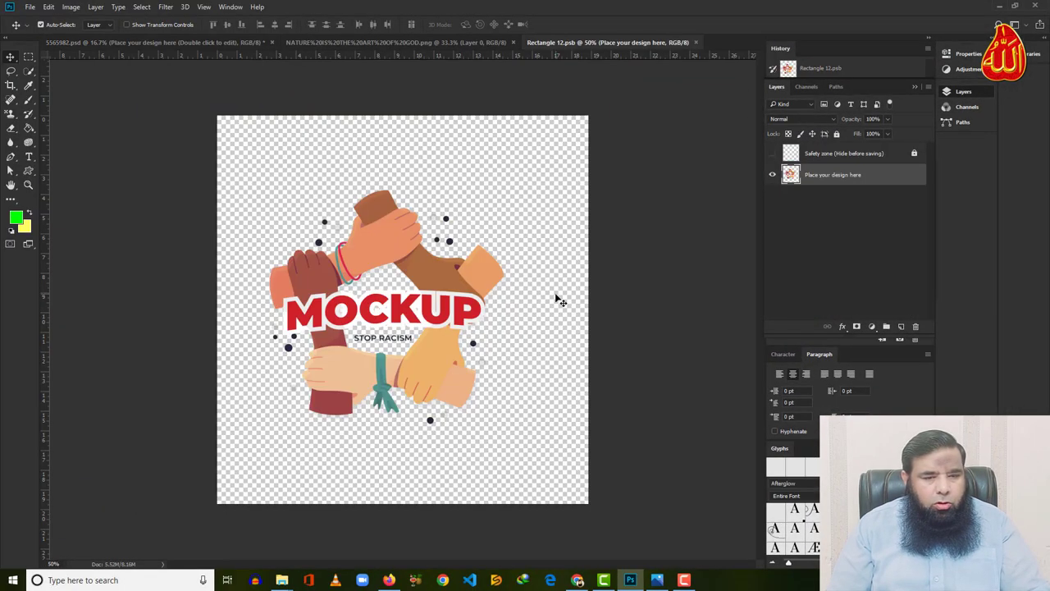
key("ctrl+v")
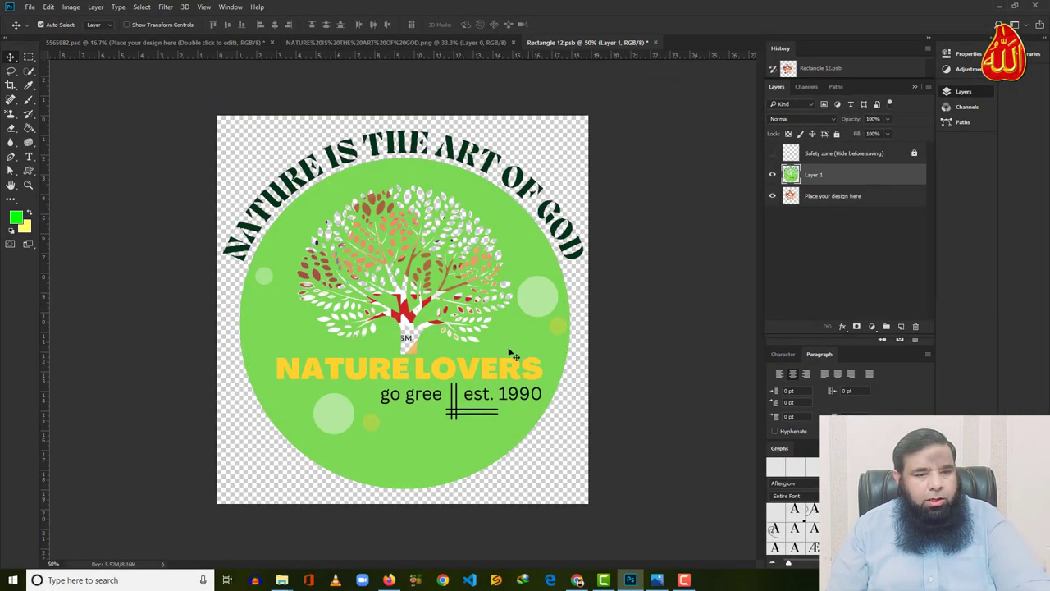
key("ctrl+t")
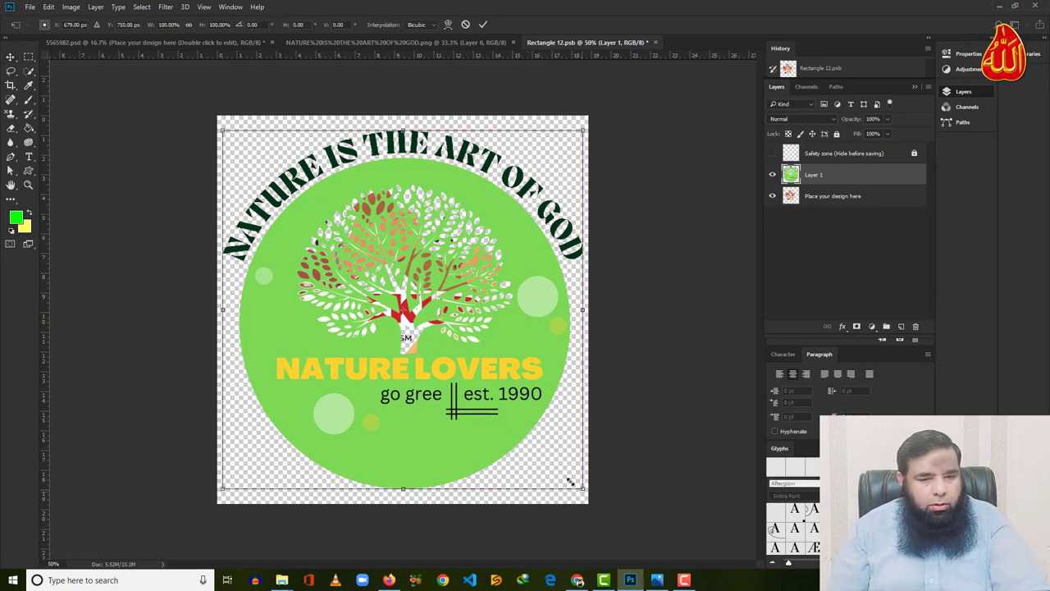
left_click_drag(570, 482, 473, 379)
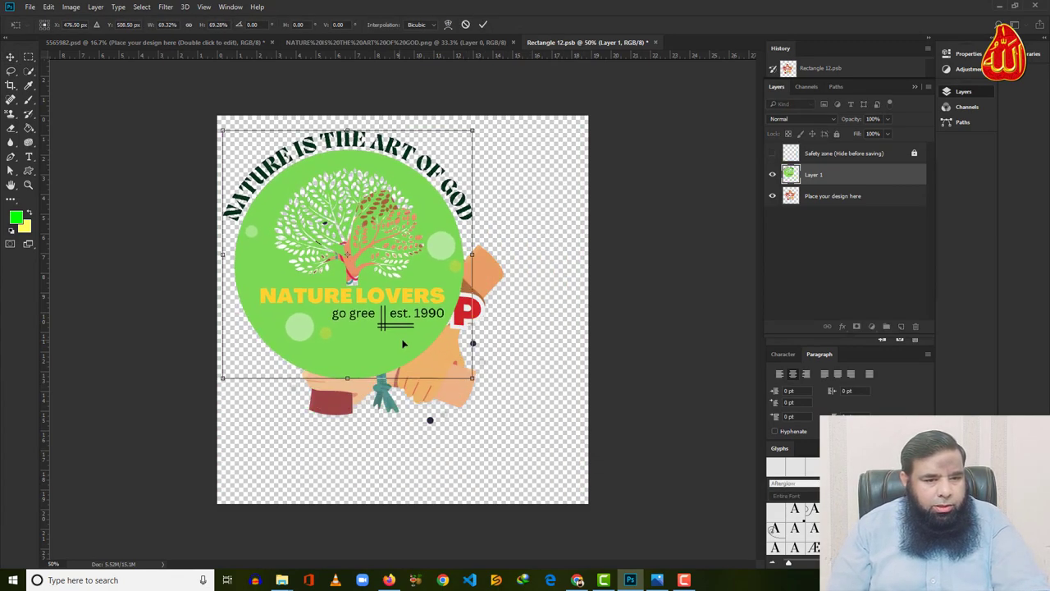
left_click_drag(403, 344, 438, 395)
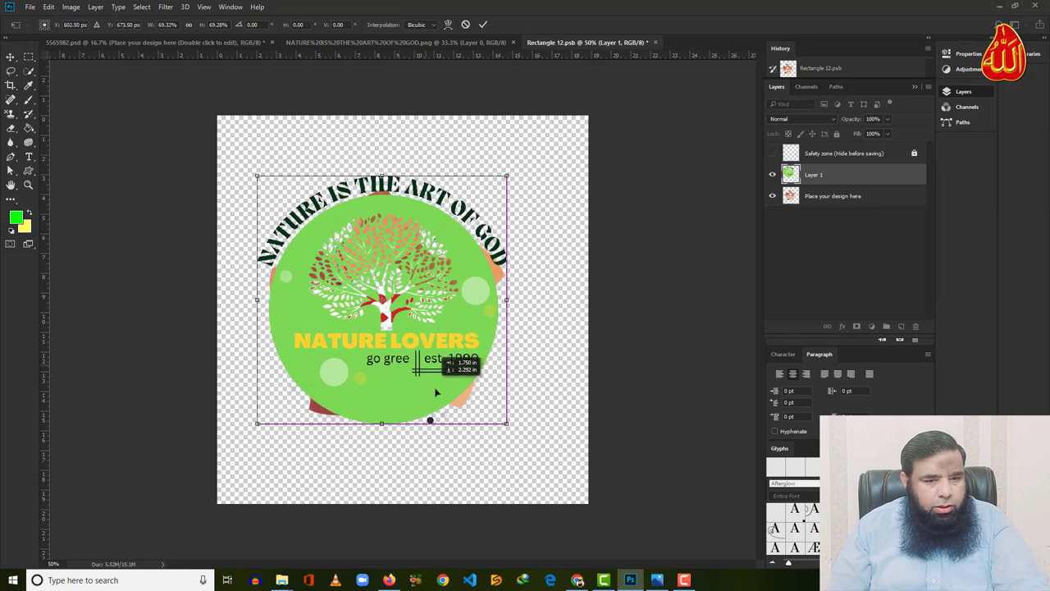
left_click(484, 26)
- Hide the original MOCKUP artwork and save Rectangle 12.psb back into the mockup
left_click(772, 196)
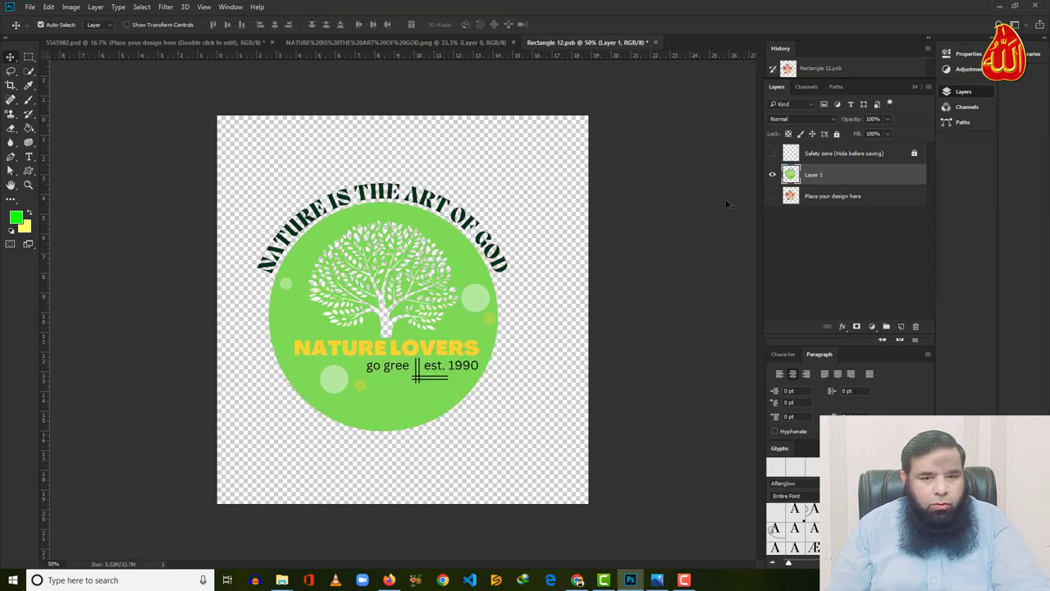
left_click(656, 43)
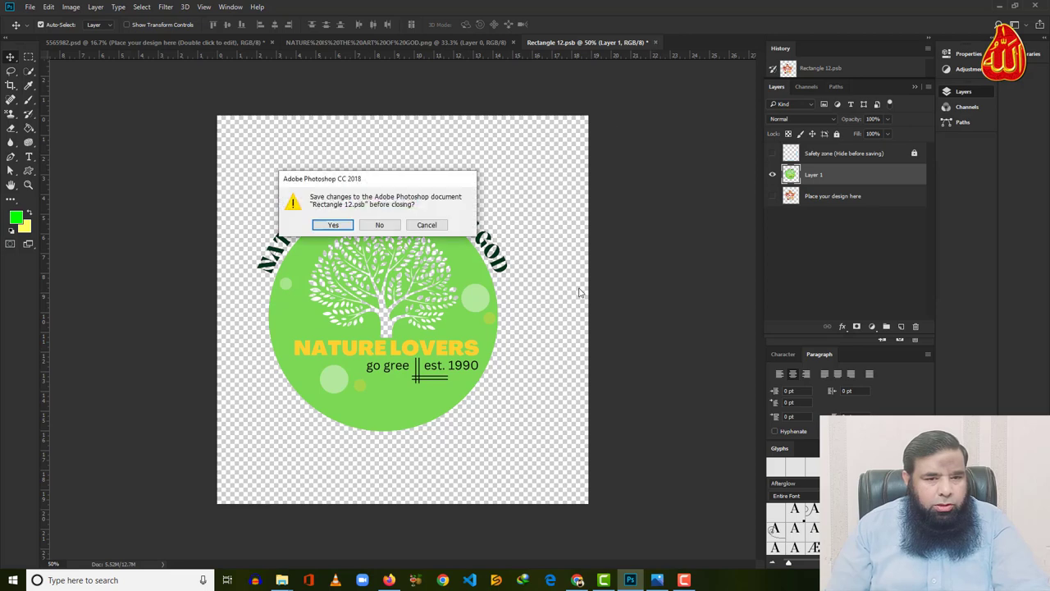
left_click(337, 226)
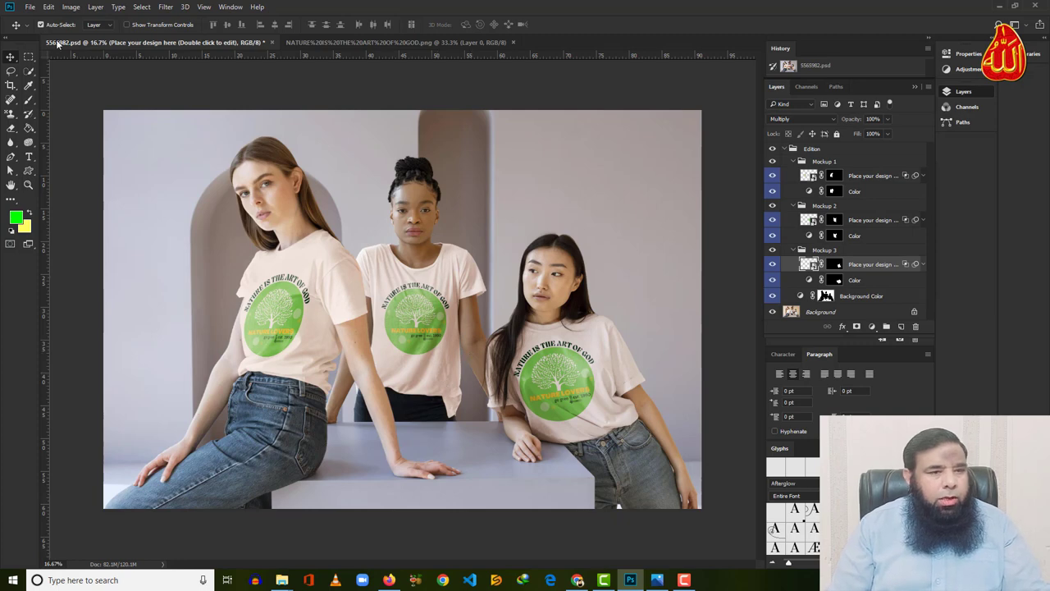
- Quick Export the finished three-shirt mockup as a PNG named 'my design'
left_click(31, 7)
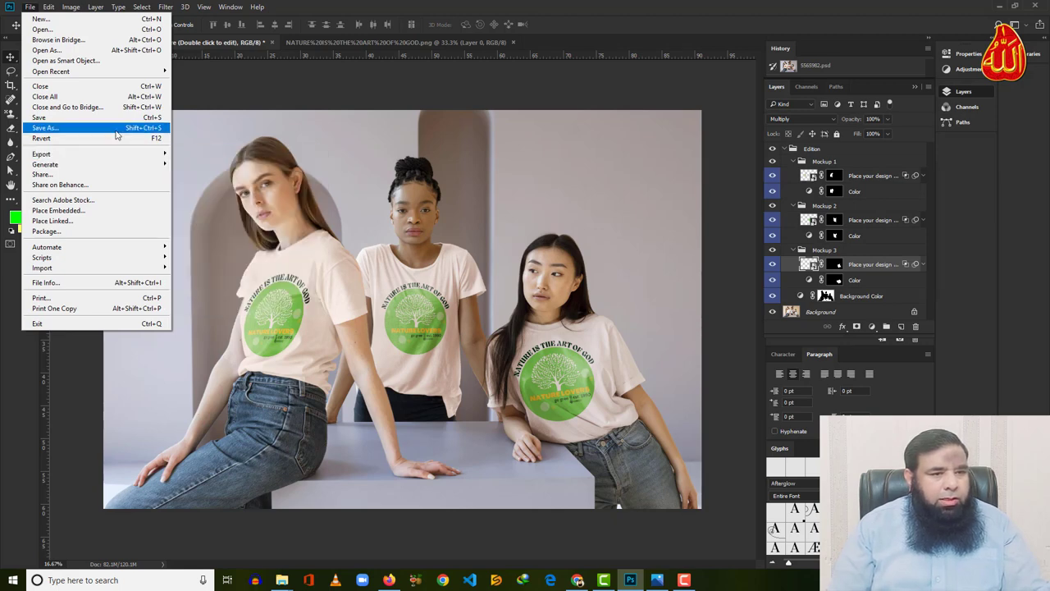
mouse_move(91, 154)
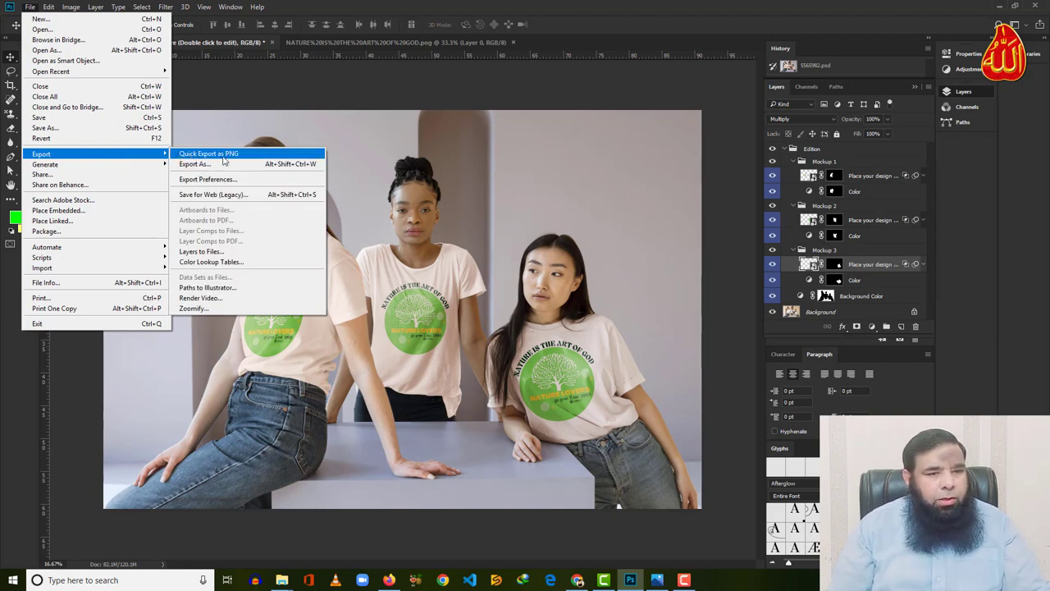
left_click(223, 156)
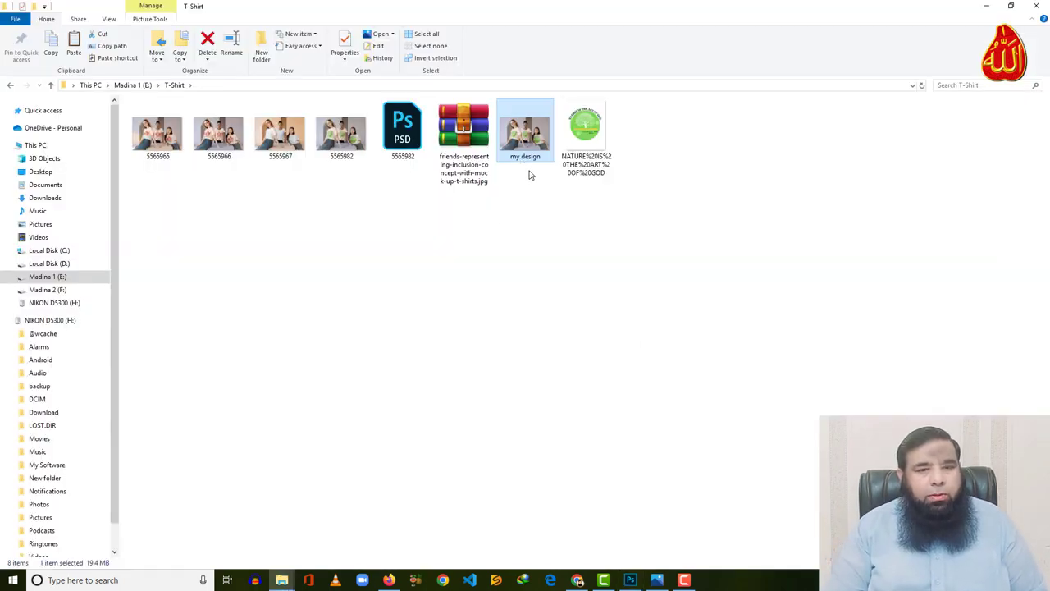
- Preview the exported my design.png in Windows Photos to check the logo on all three shirts
double_click(525, 144)
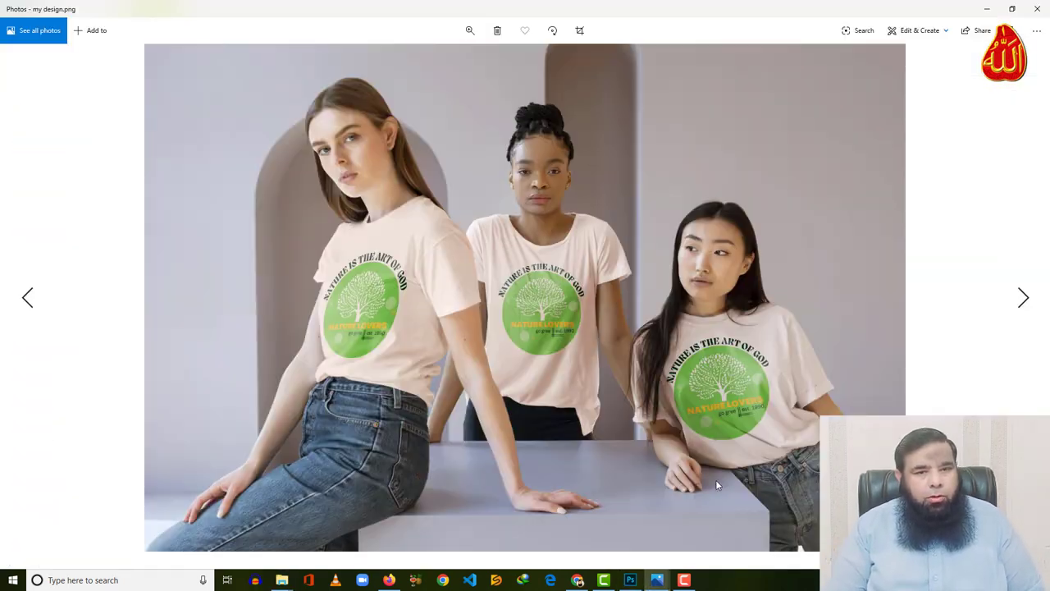